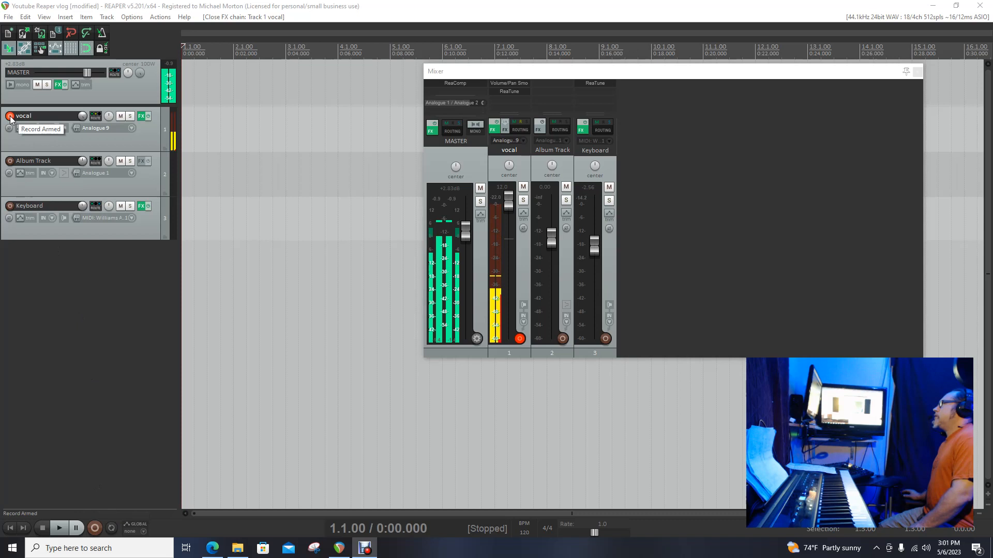
Record a short audio take on the vocal track, stop, and delete the recorded file.
left_click(95, 529)
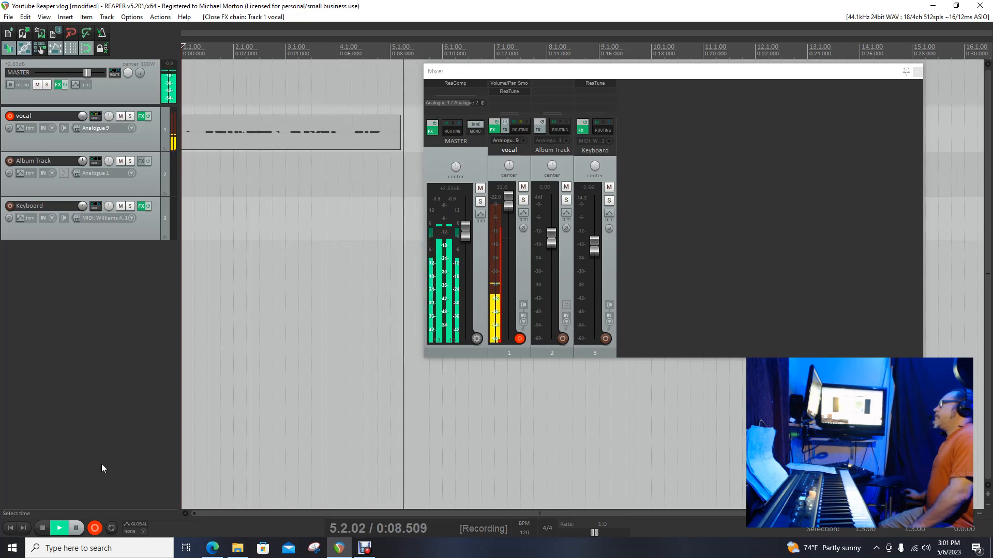
left_click(43, 528)
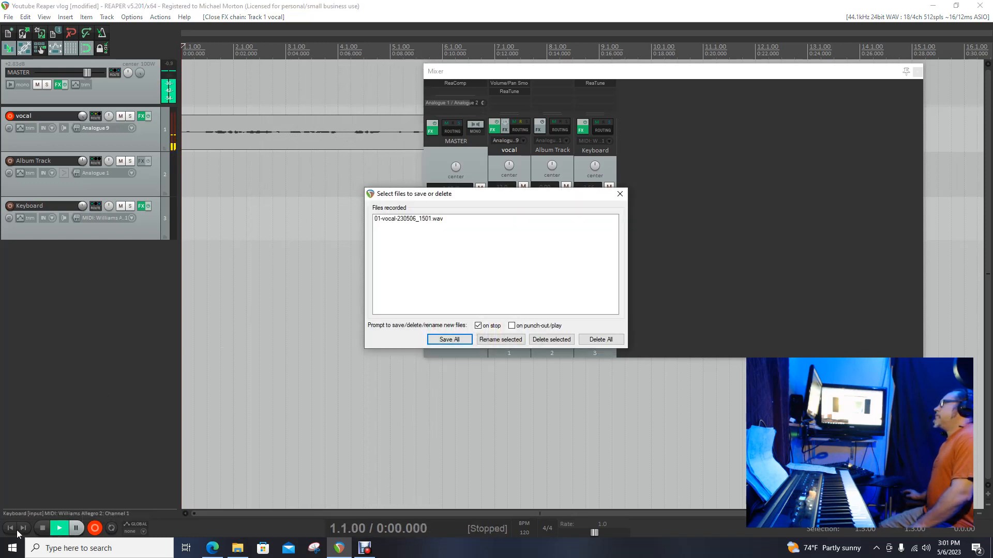
left_click(602, 341)
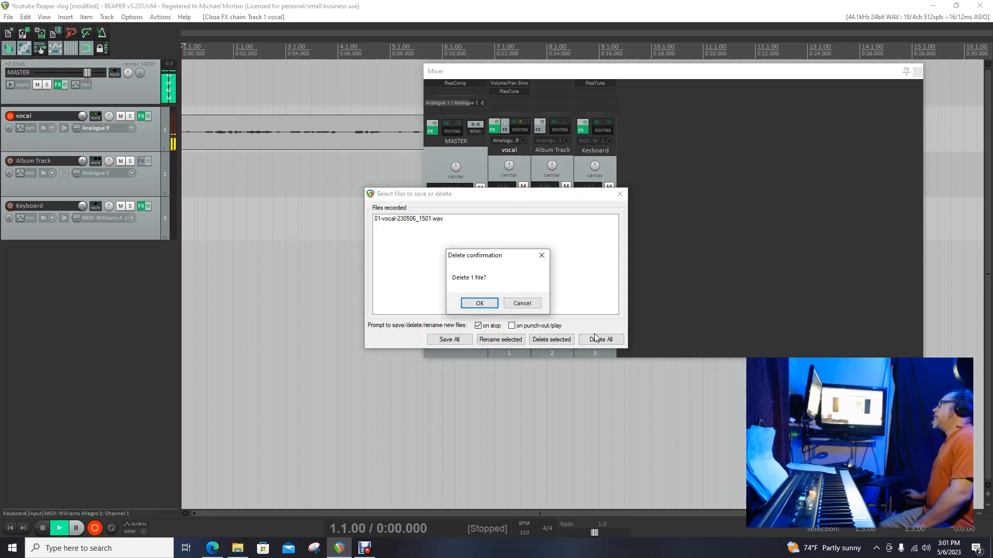
left_click(470, 307)
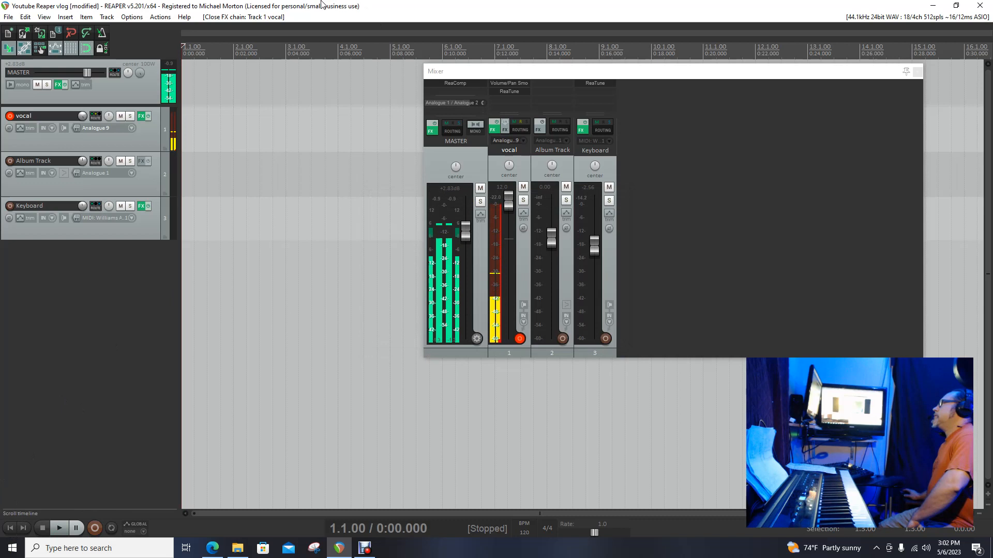
Set the vocal track's record mode to input (force MIDI) and enable the metronome.
left_click(53, 128)
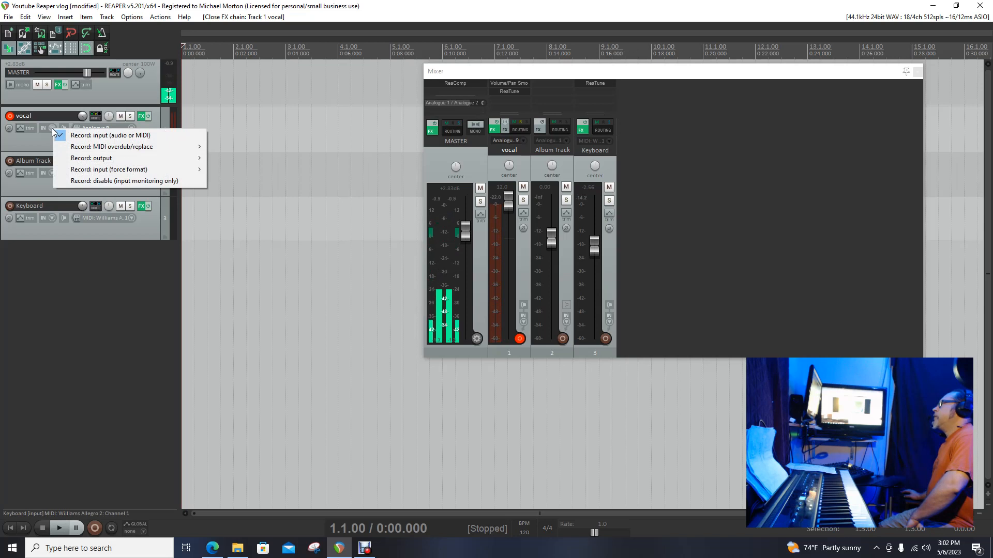
mouse_move(119, 172)
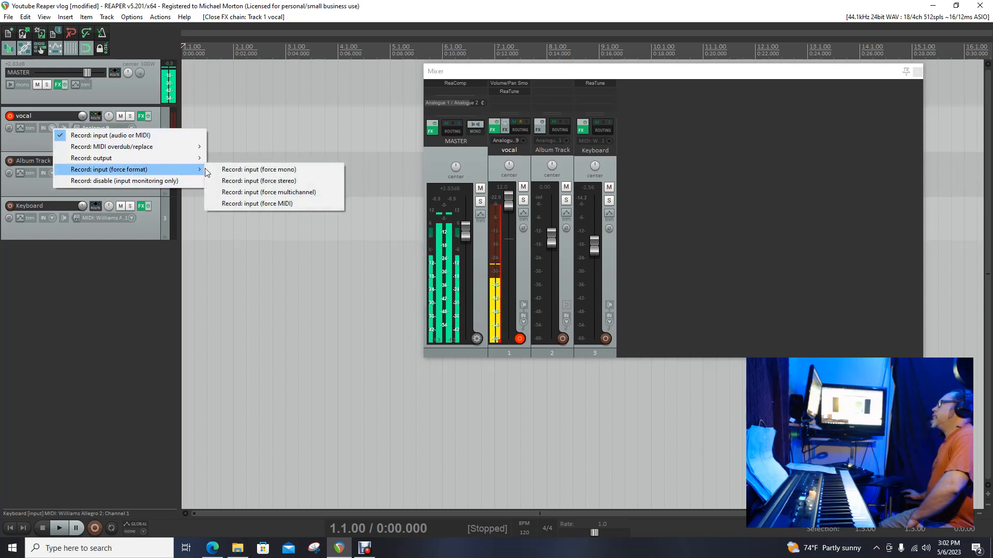
left_click(273, 204)
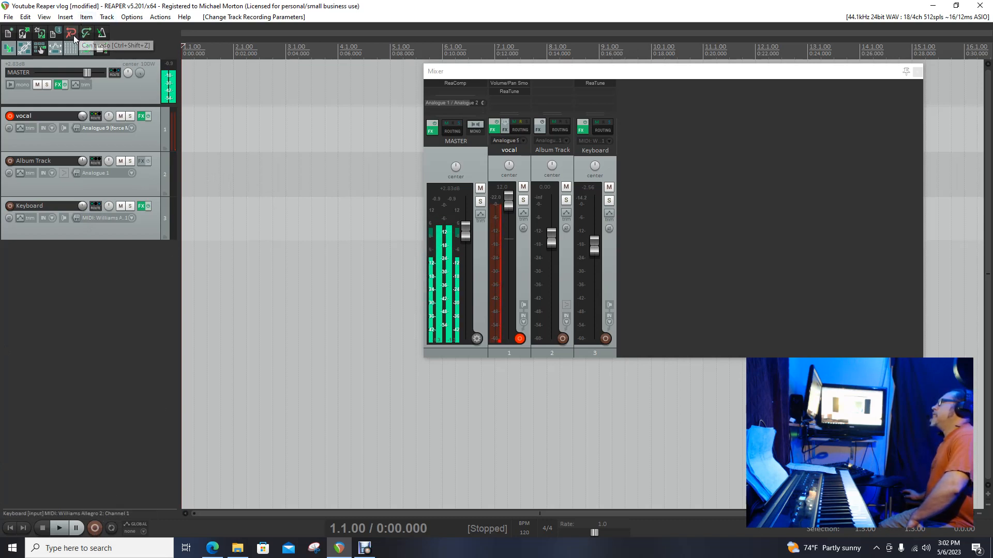
left_click(103, 34)
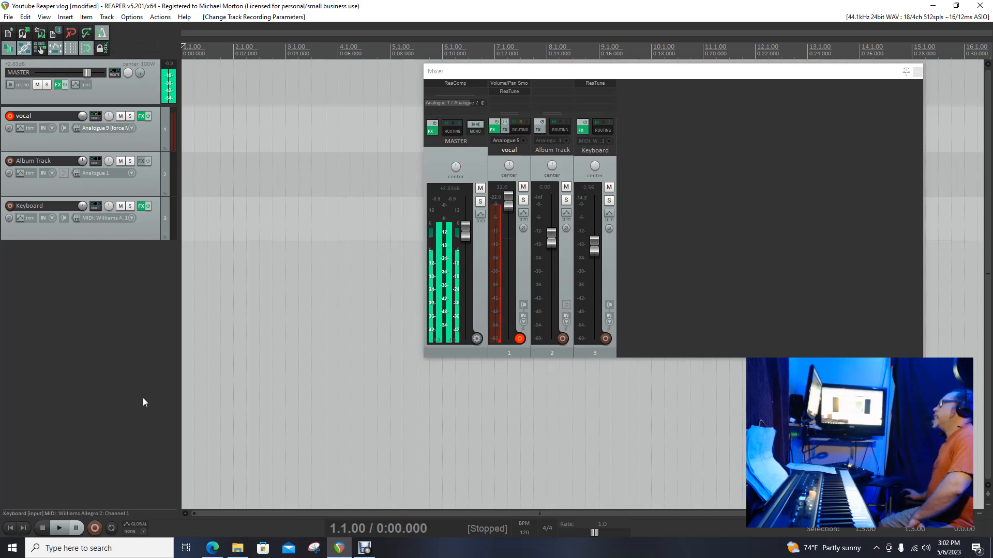
Record a take on the vocal track with forced MIDI input and save it.
left_click(94, 528)
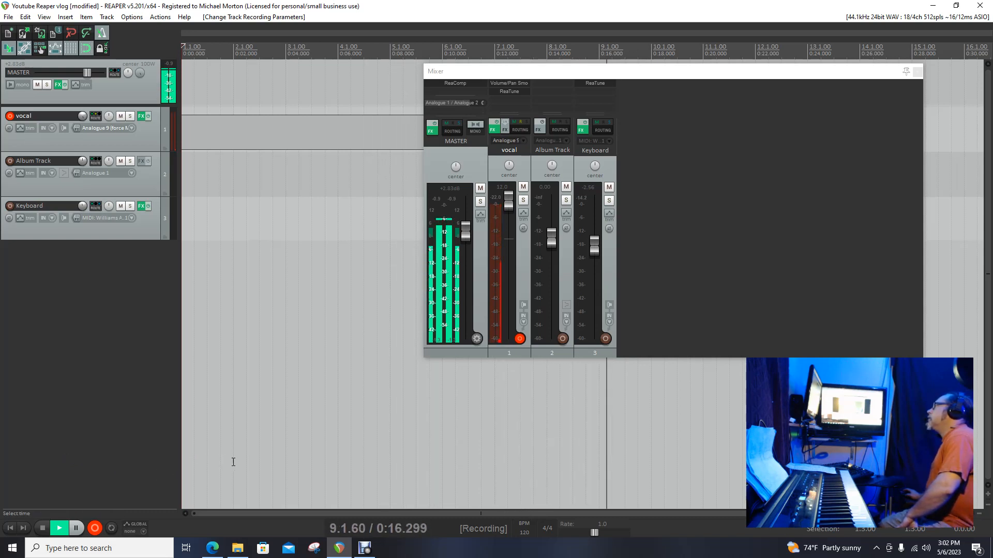
left_click(42, 528)
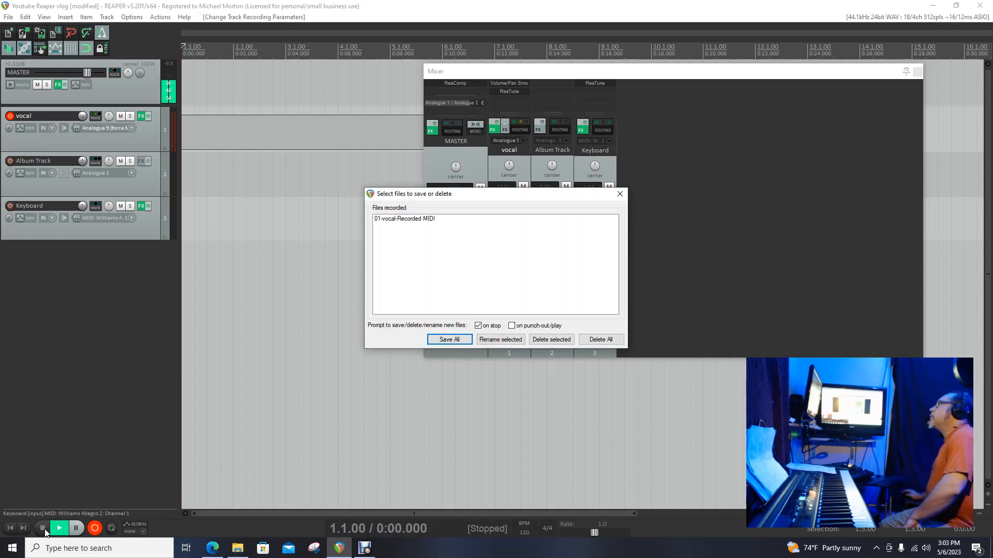
left_click(444, 340)
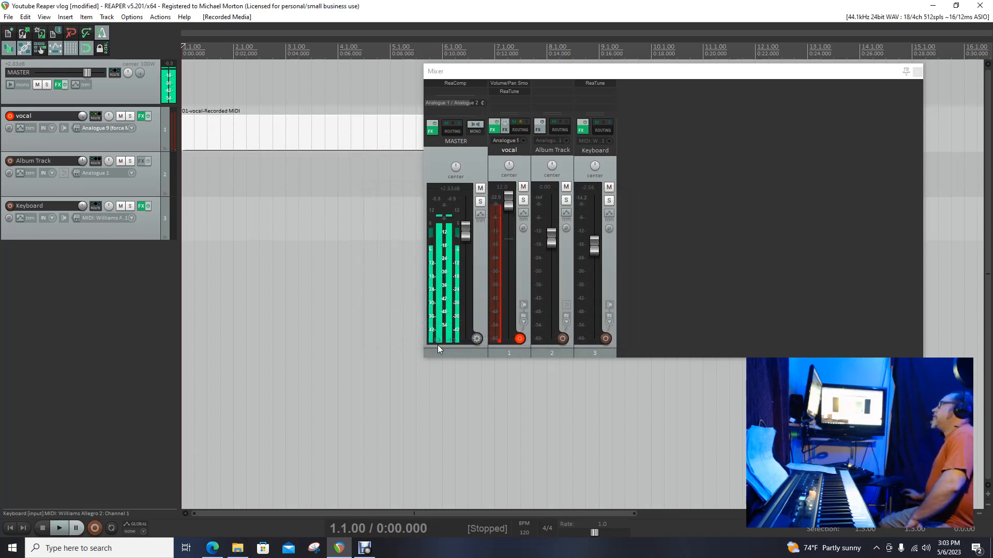
Examine the recorded vocal take in the MIDI editor by playing it back and checking the lower octaves for notes.
double_click(224, 141)
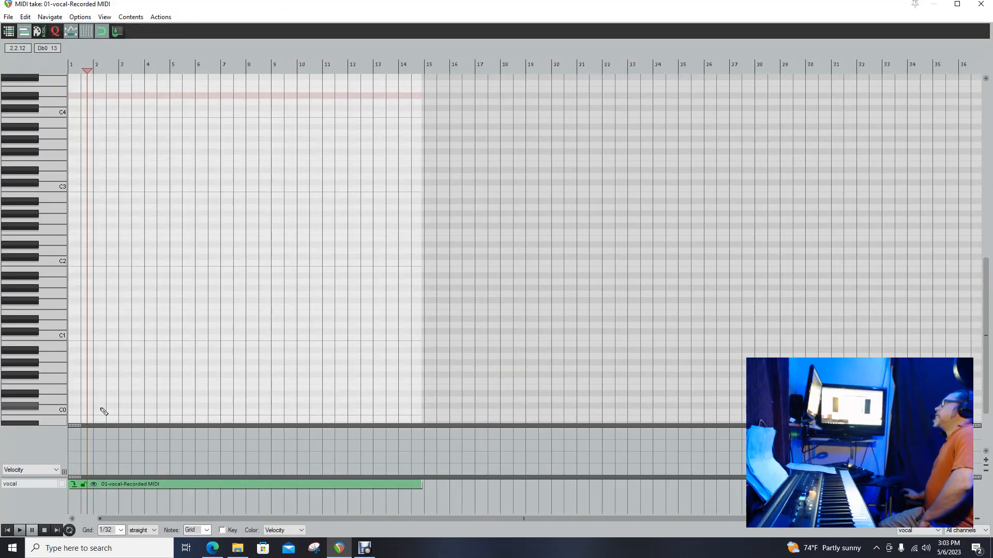
left_click(19, 532)
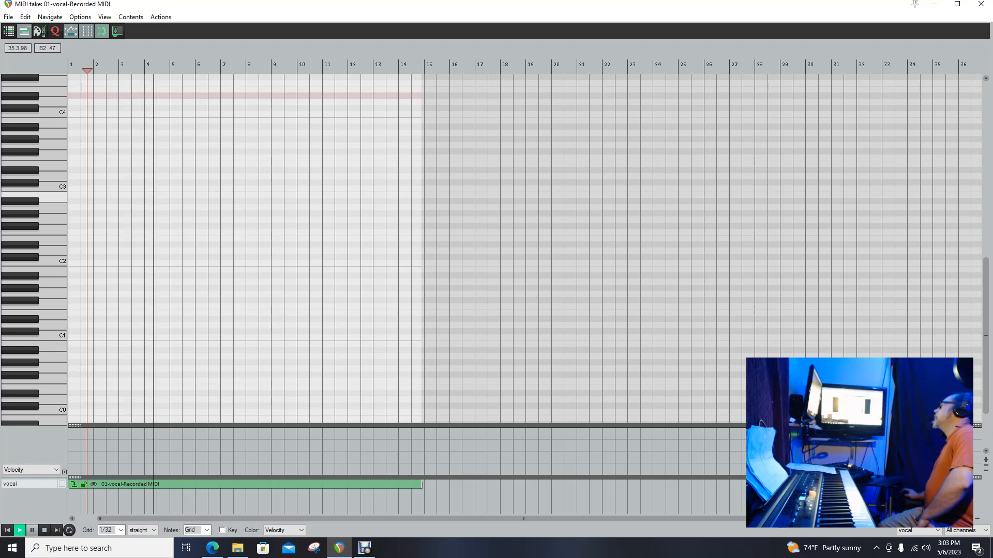
left_click_drag(987, 310, 991, 332)
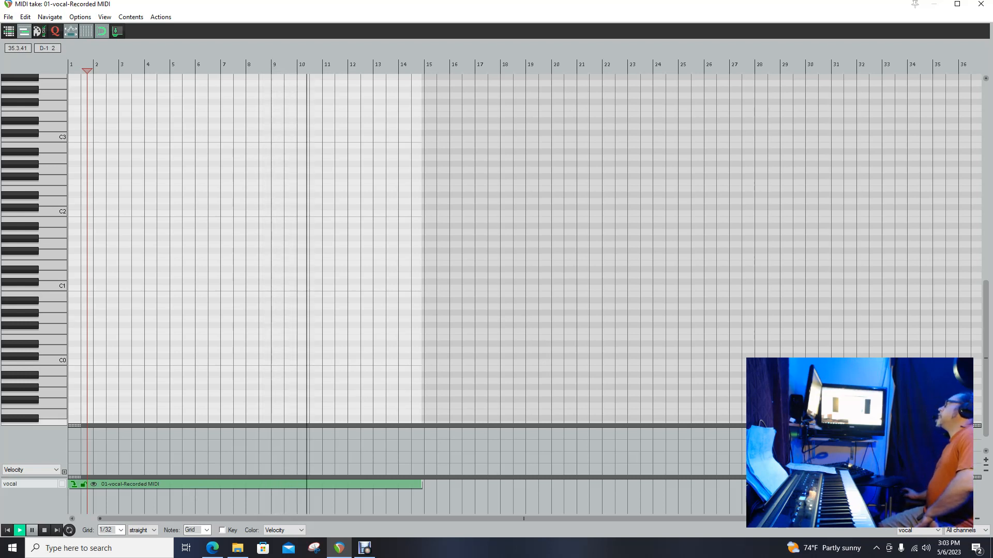
left_click_drag(988, 391, 988, 417)
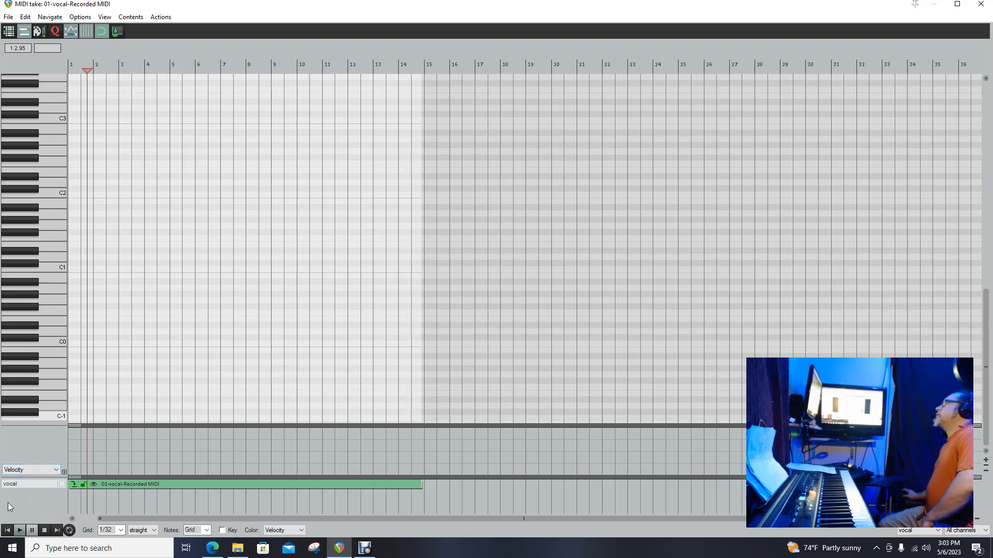
left_click(8, 532)
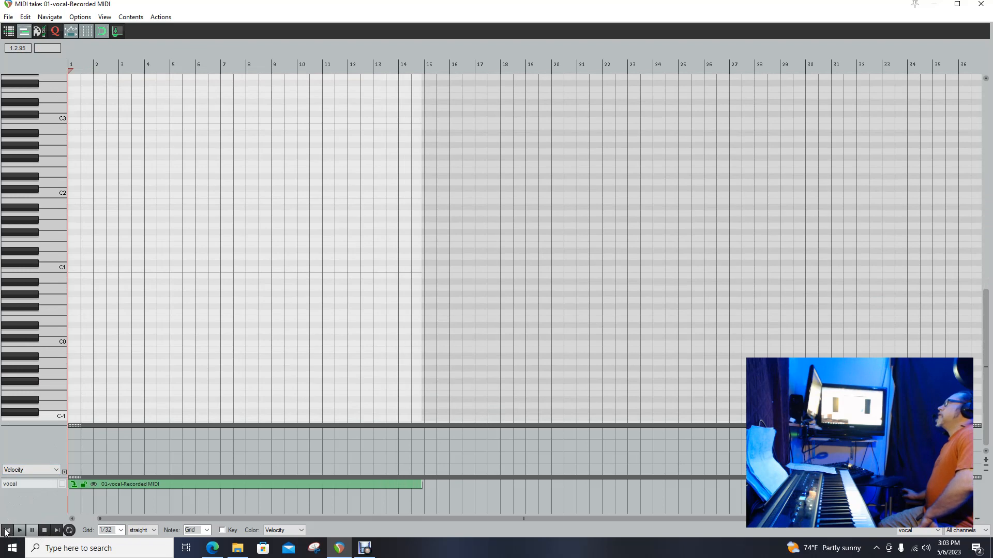
left_click(986, 5)
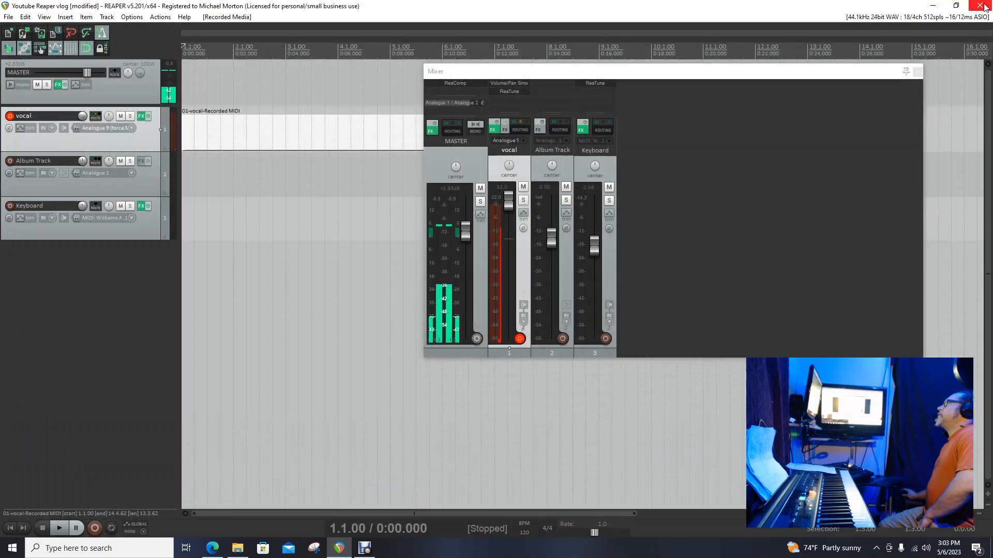
Remove the recorded MIDI item from the vocal track and set the track's record mode to output (MIDI).
right_click(251, 136)
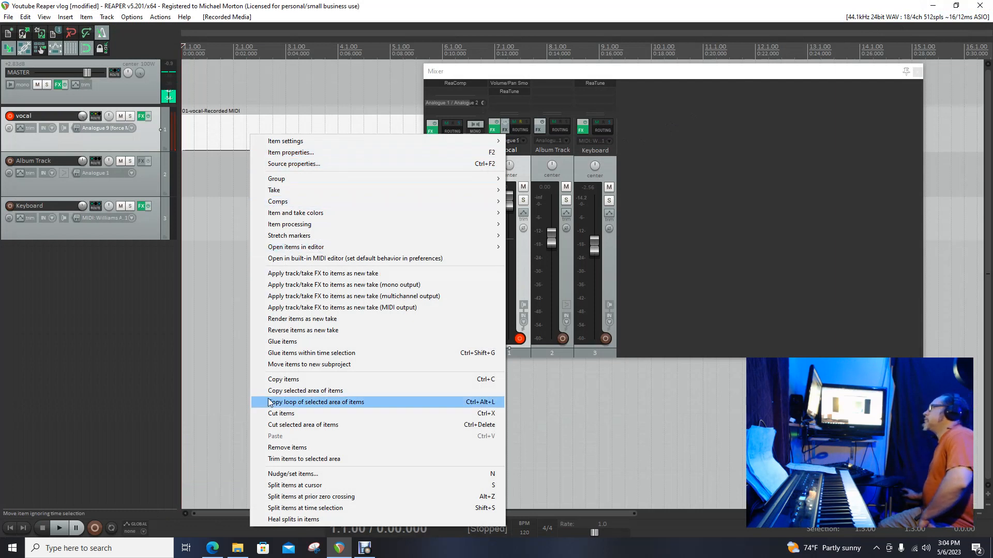
left_click(285, 450)
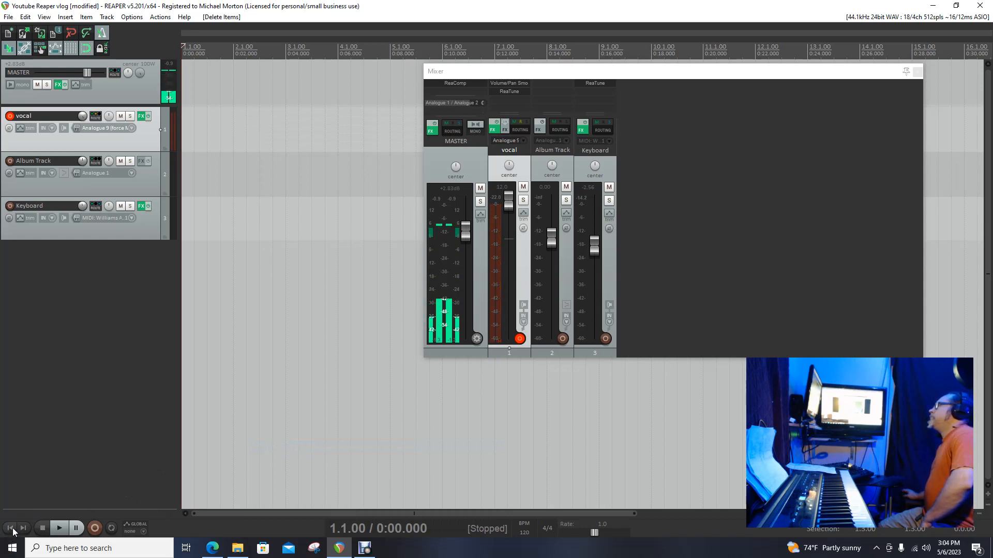
left_click(53, 129)
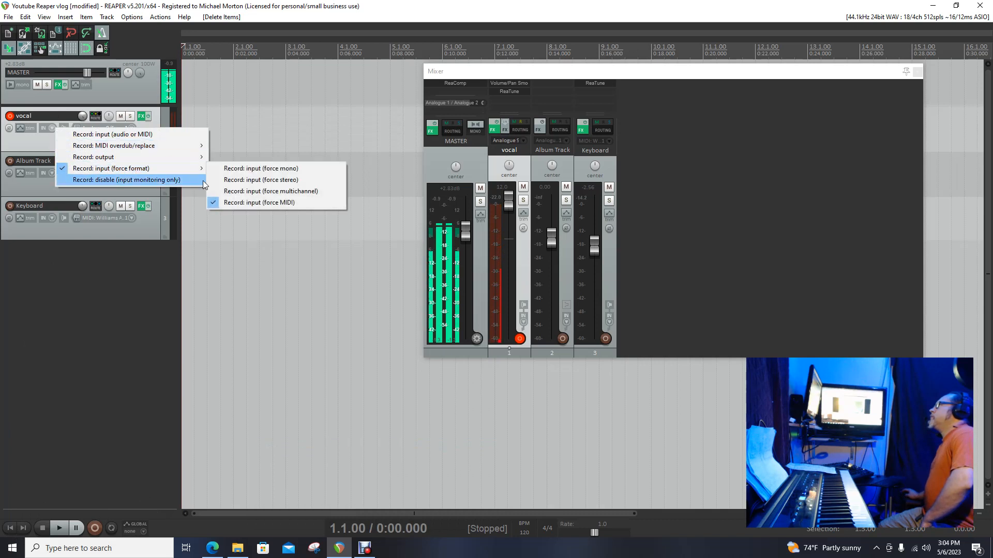
left_click(247, 204)
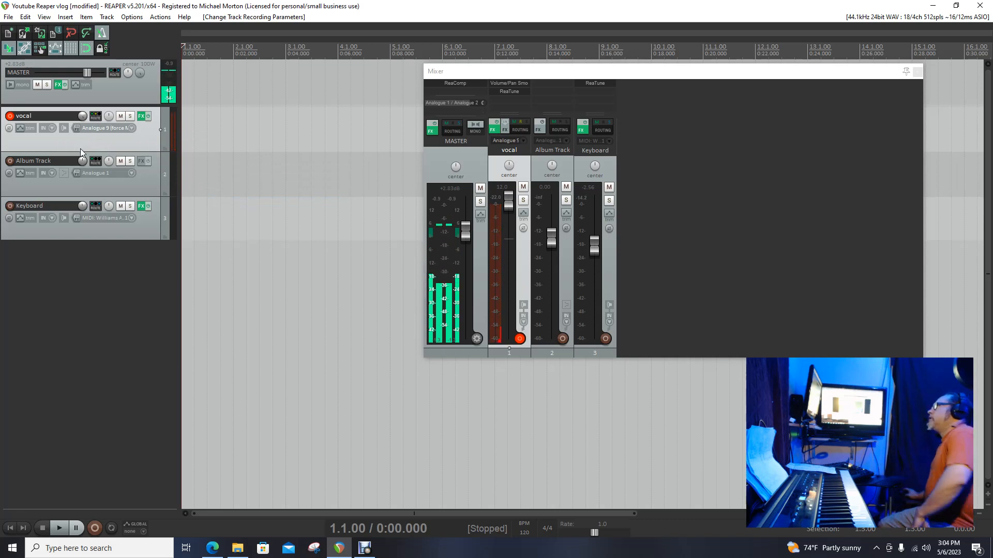
left_click(51, 129)
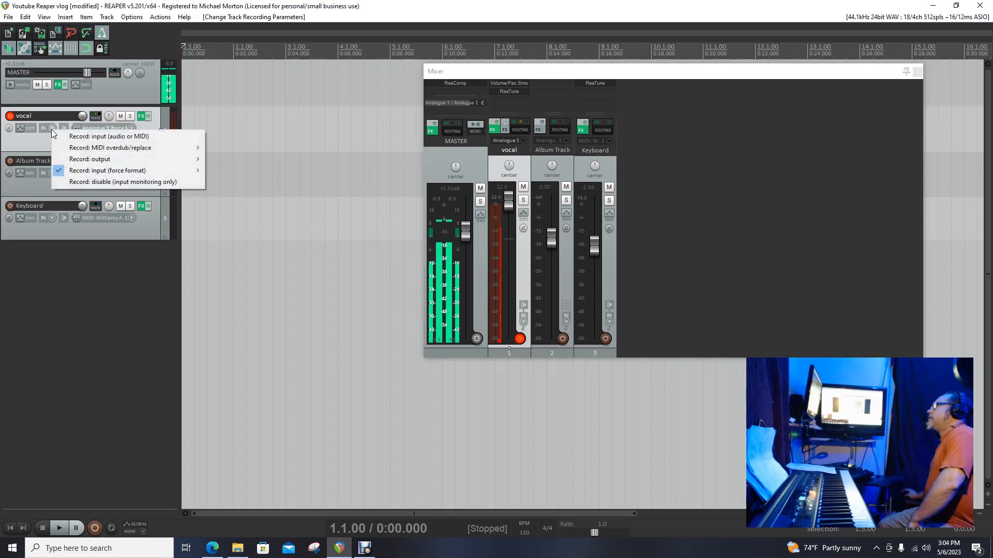
mouse_move(129, 164)
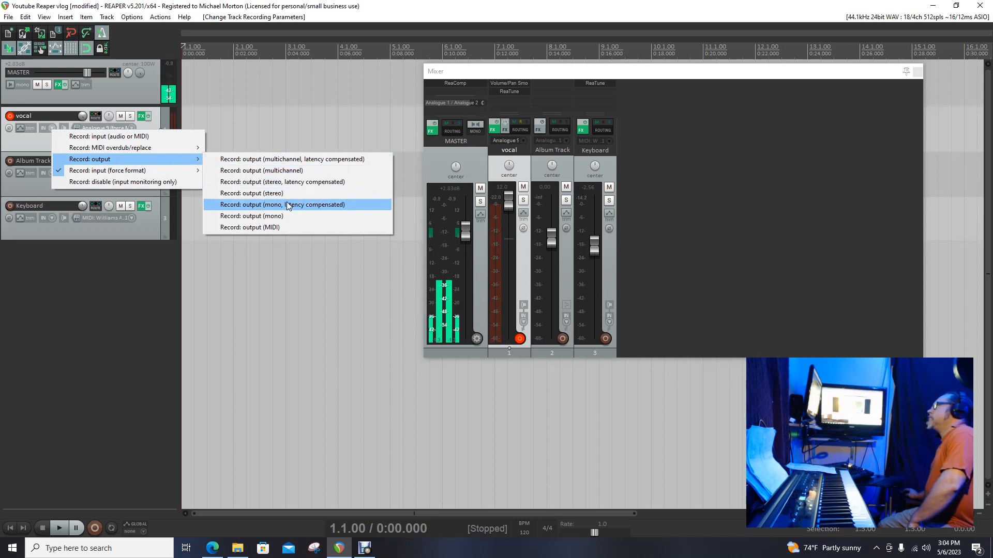
left_click(281, 228)
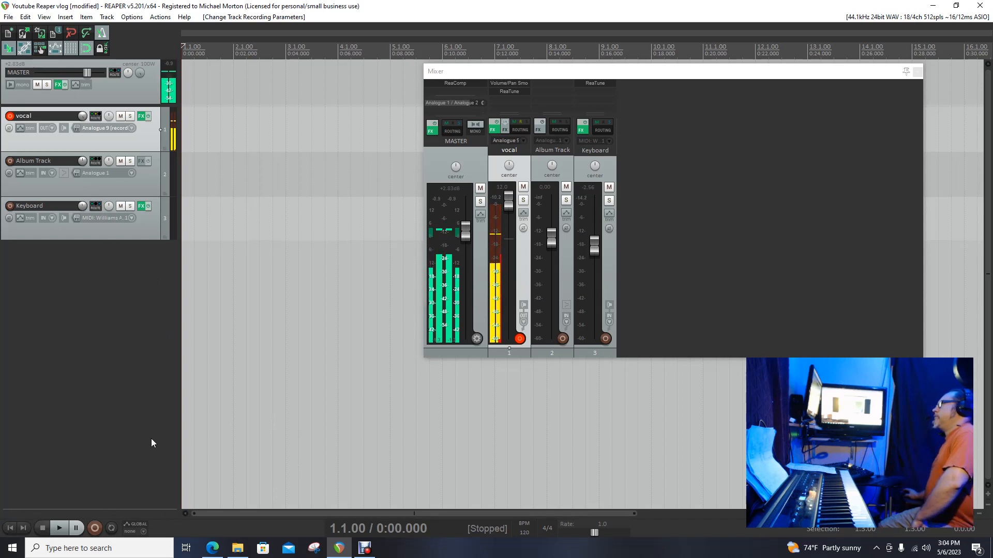
Record and save a take of the vocal track's MIDI output, and disarm the track.
left_click(93, 531)
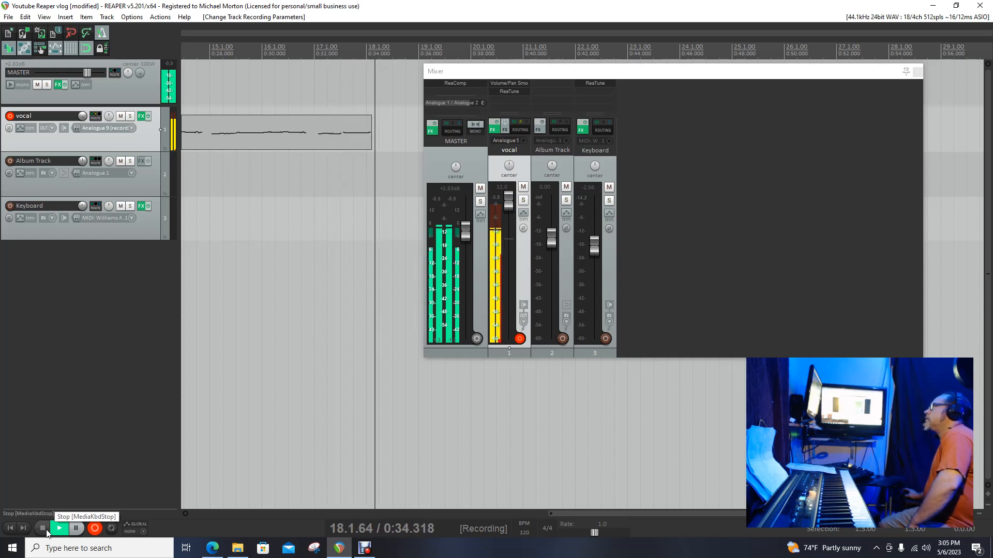
left_click(44, 528)
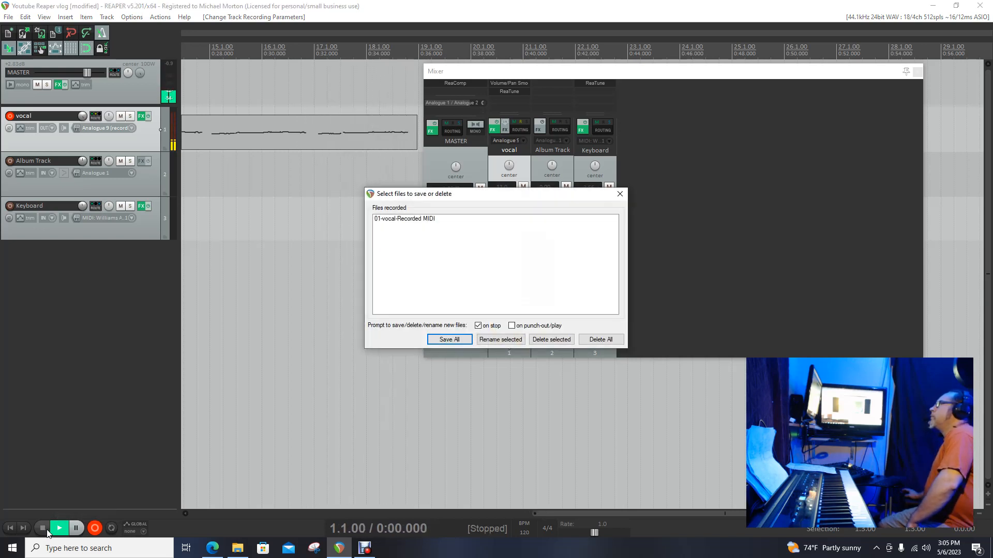
left_click(448, 340)
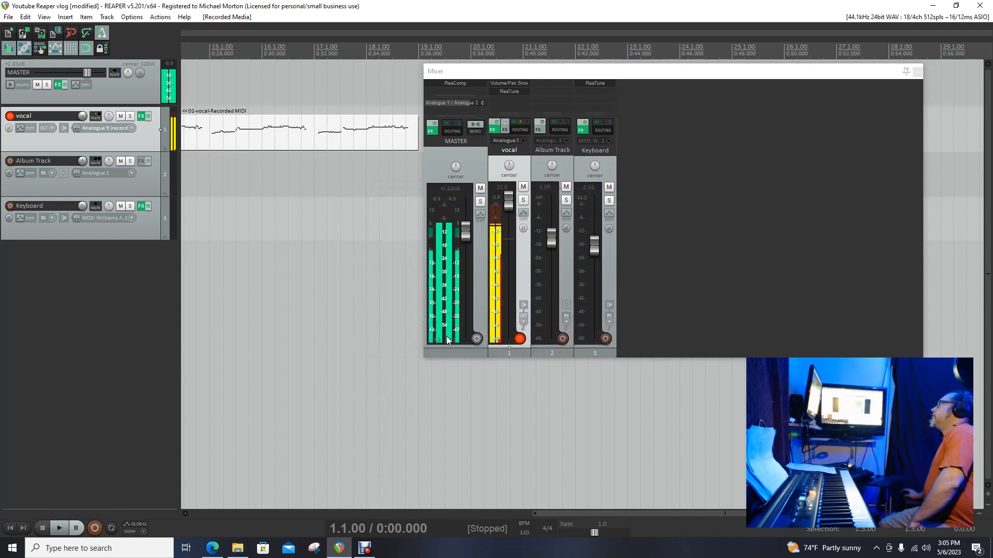
left_click(11, 531)
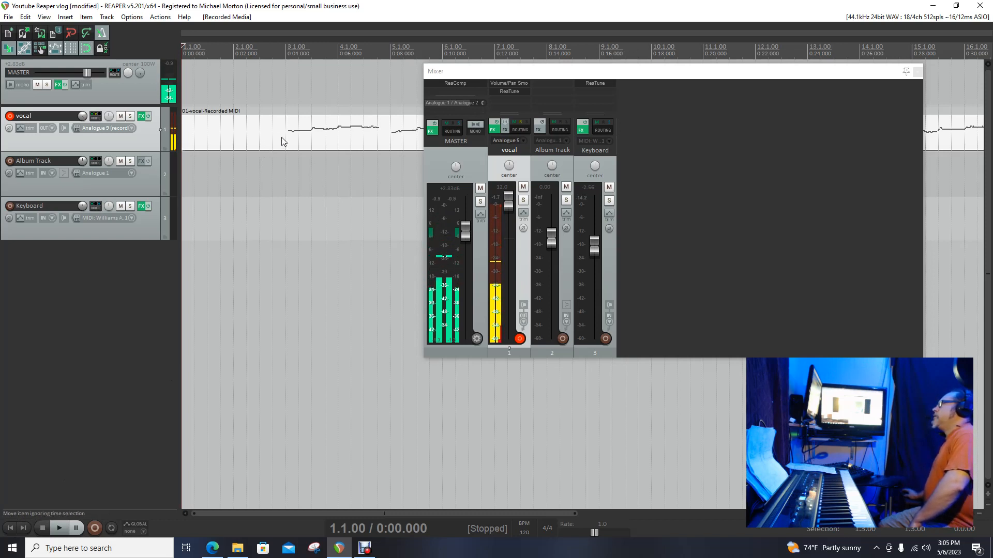
left_click(9, 117)
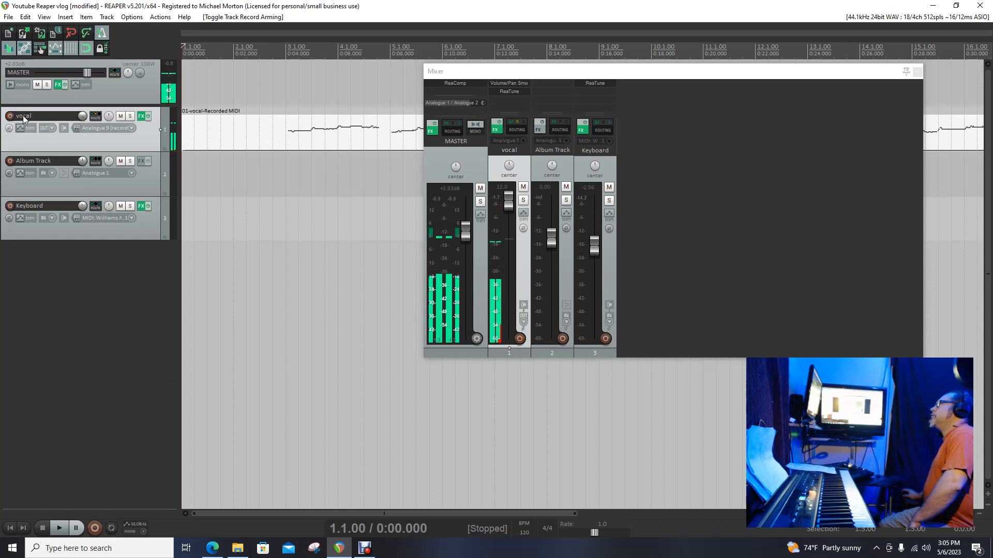
Review the new vocal take's notes in the MIDI editor and play it back from the start.
double_click(267, 135)
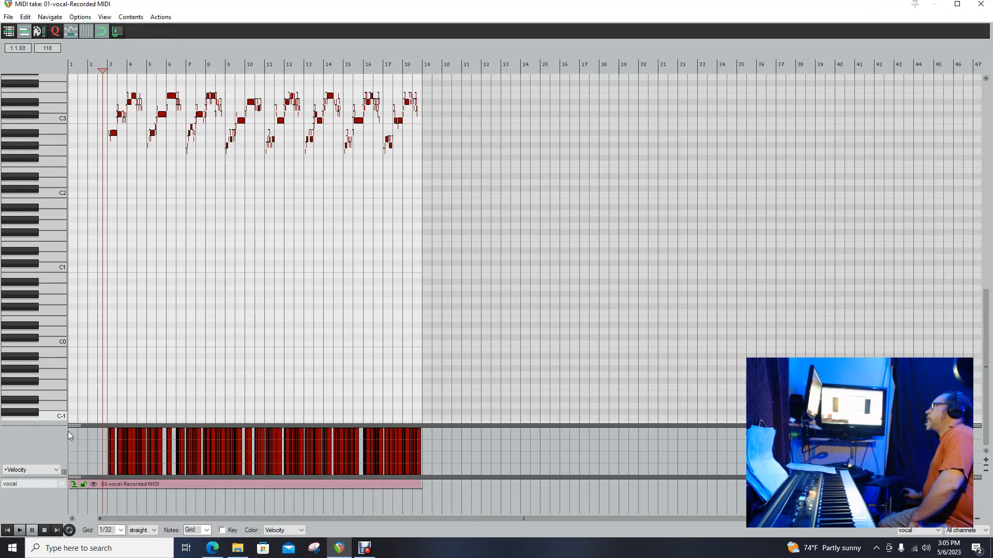
left_click(8, 531)
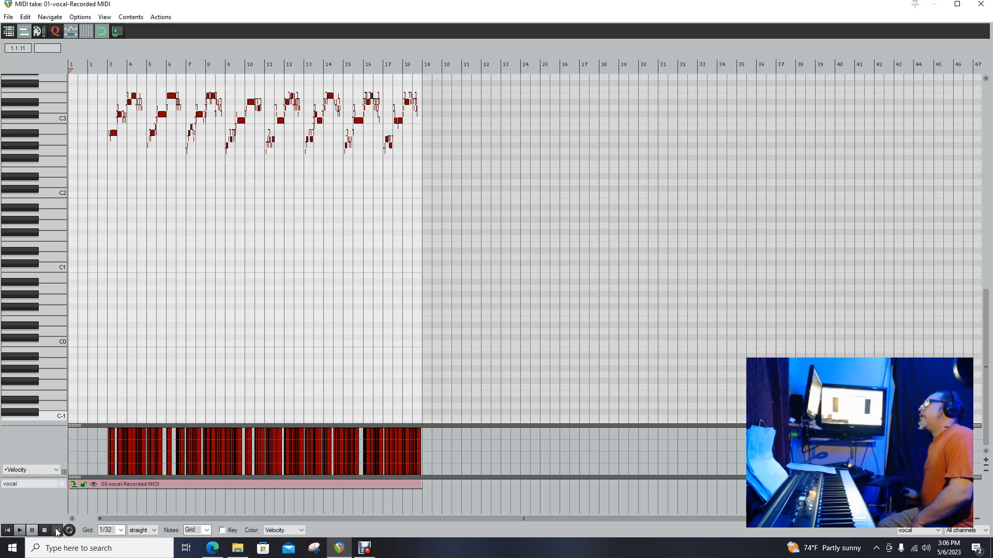
left_click(19, 533)
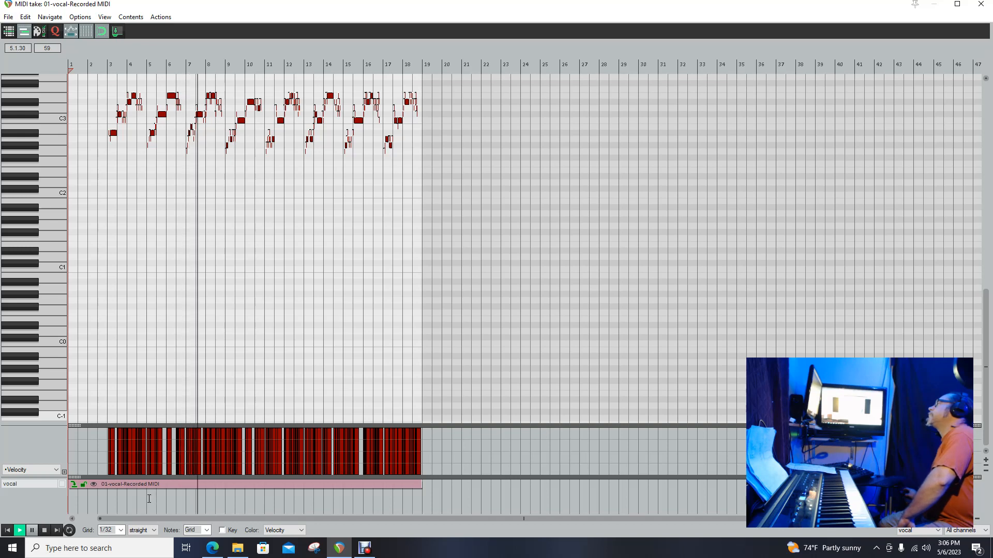
left_click(44, 530)
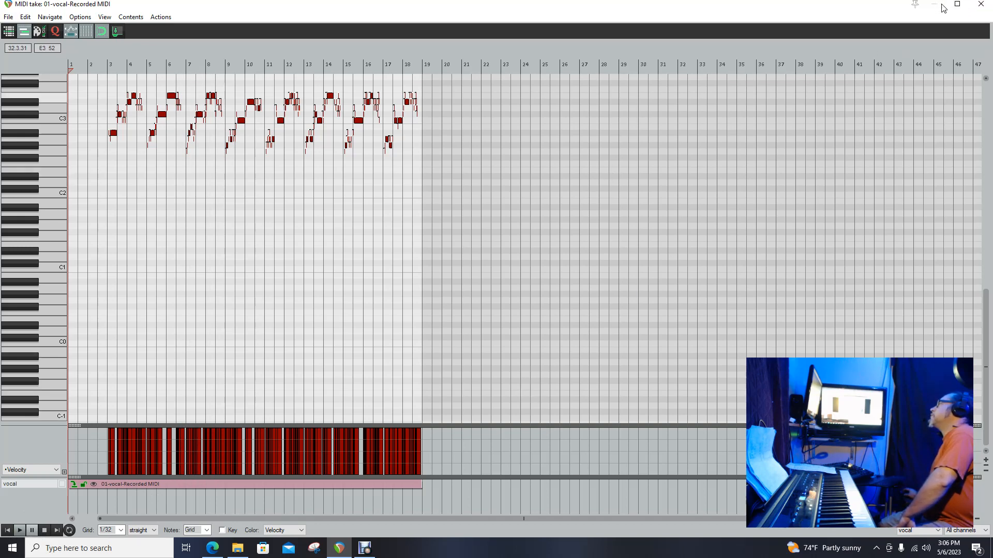
left_click(981, 4)
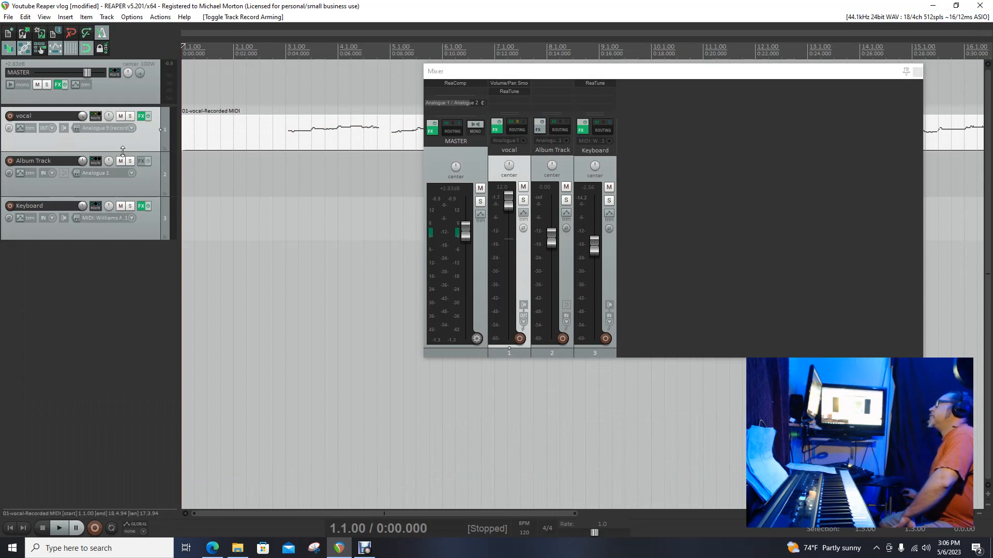
Enlarge the vocal track's height to show its MIDI notes in more detail.
left_click_drag(123, 151, 123, 259)
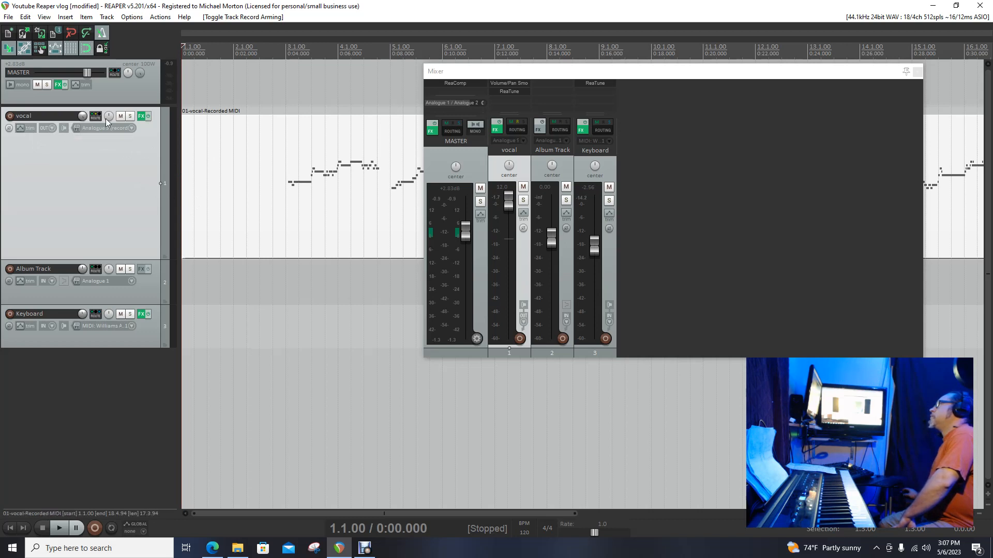
Add the BBC Symphony Orchestra instrument to the vocal track's effects chain and load its Violas patch.
left_click(138, 116)
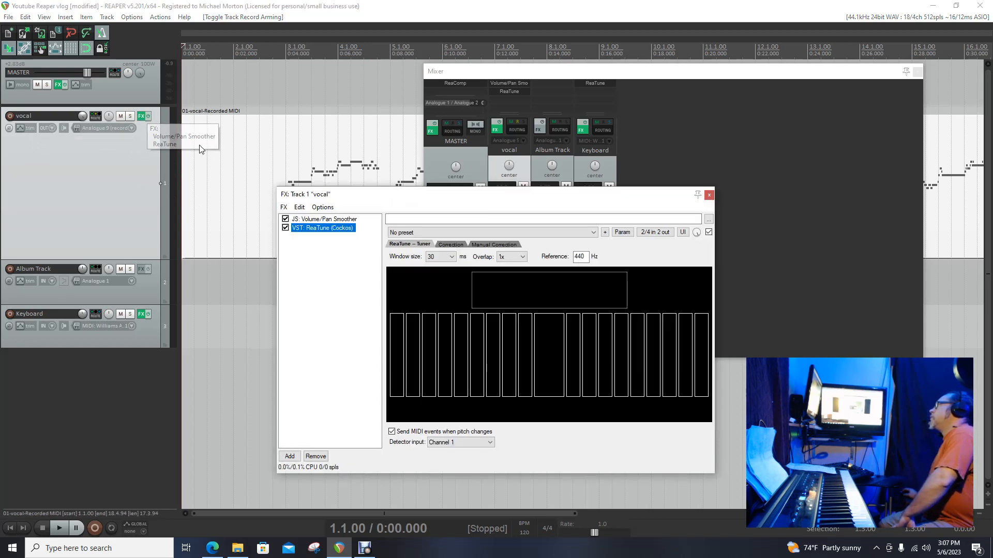
left_click(283, 207)
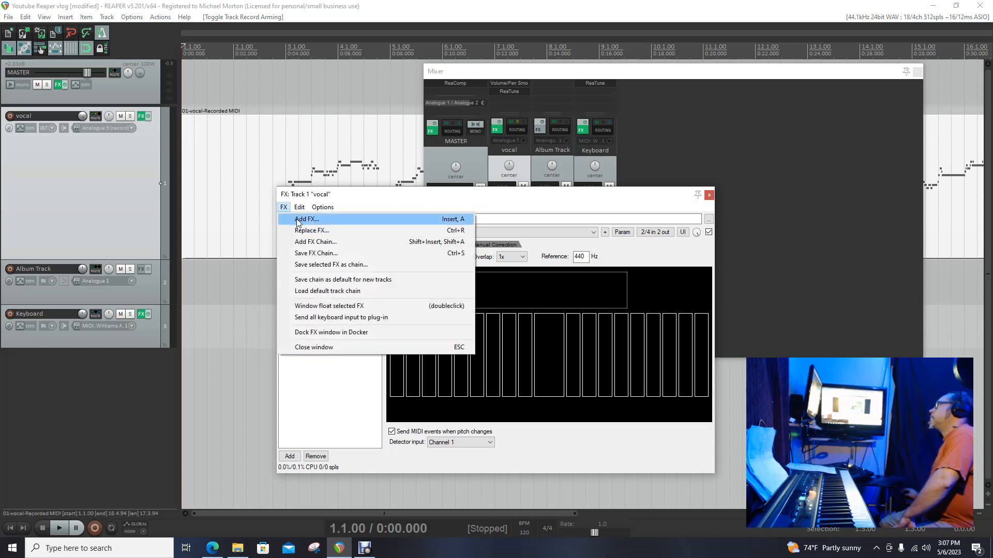
left_click(297, 219)
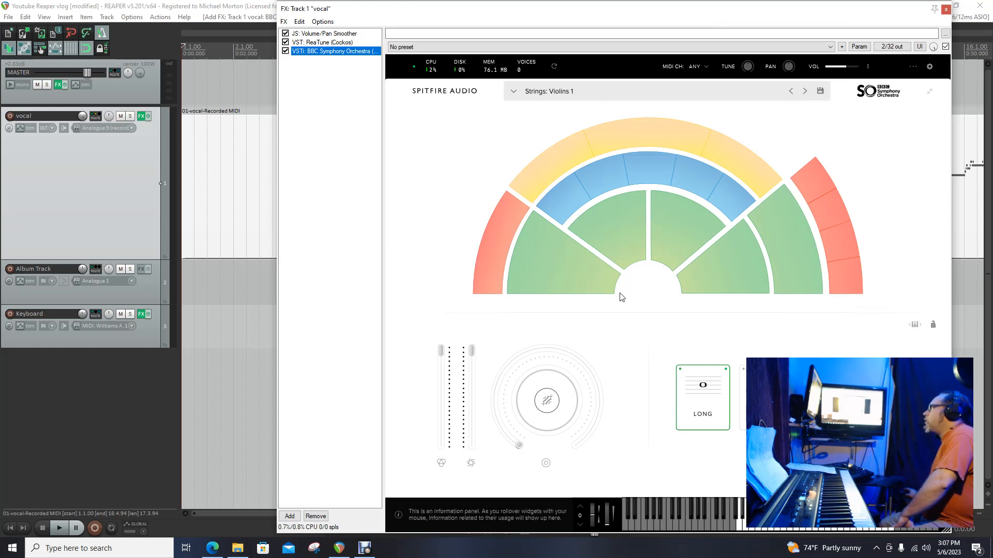
mouse_move(563, 269)
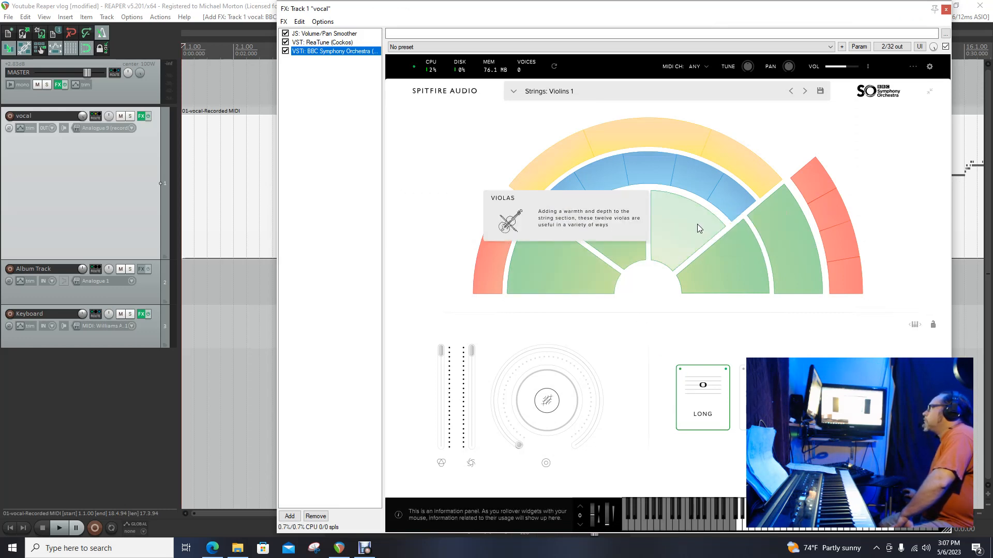
left_click(680, 222)
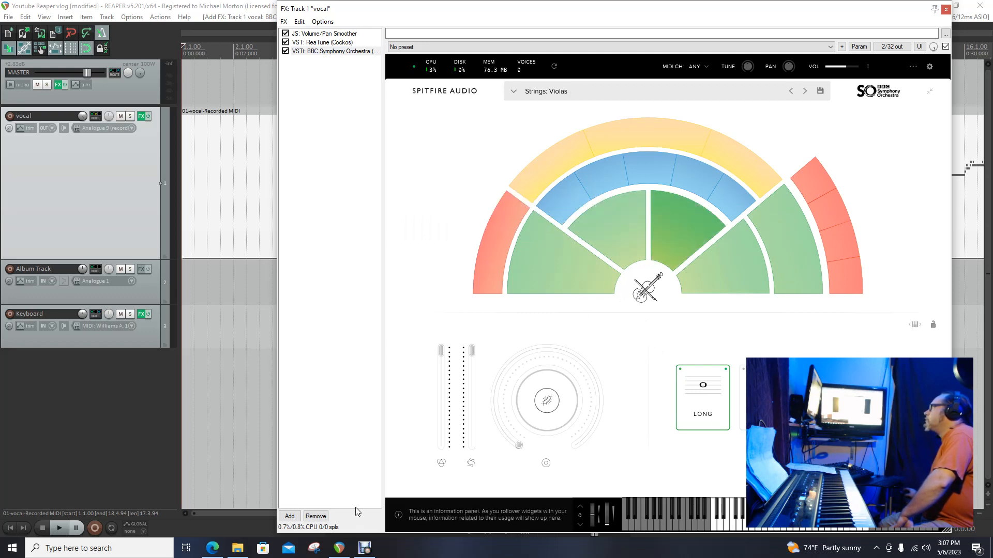
left_click(79, 423)
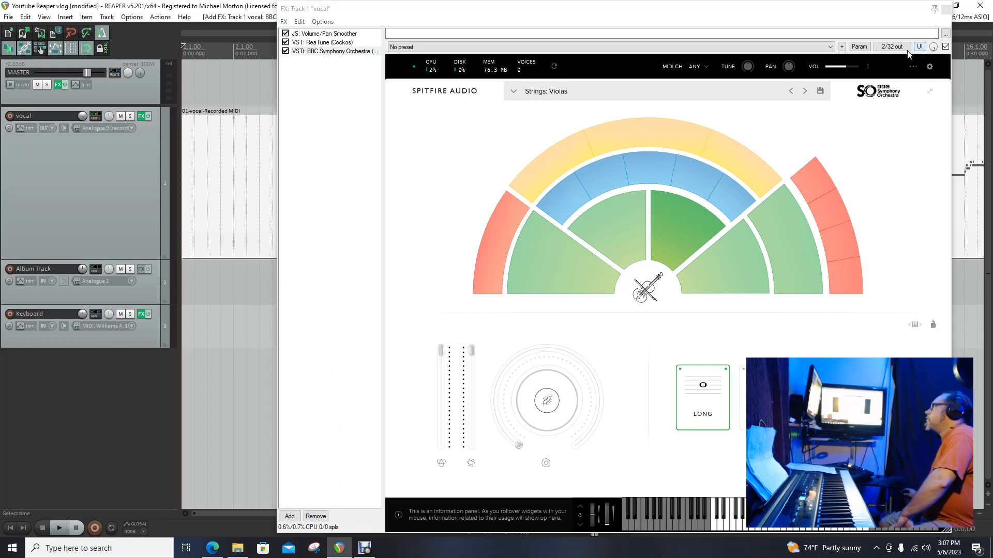
left_click_drag(866, 8, 992, 56)
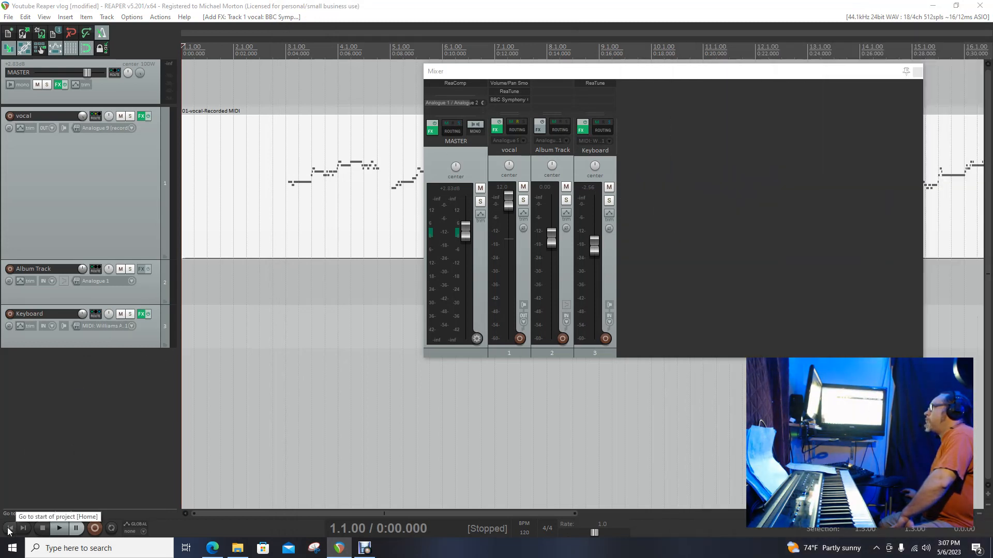
Play the vocal track's MIDI take through the orchestra instrument, turn off the metronome, and play the take again.
left_click(61, 527)
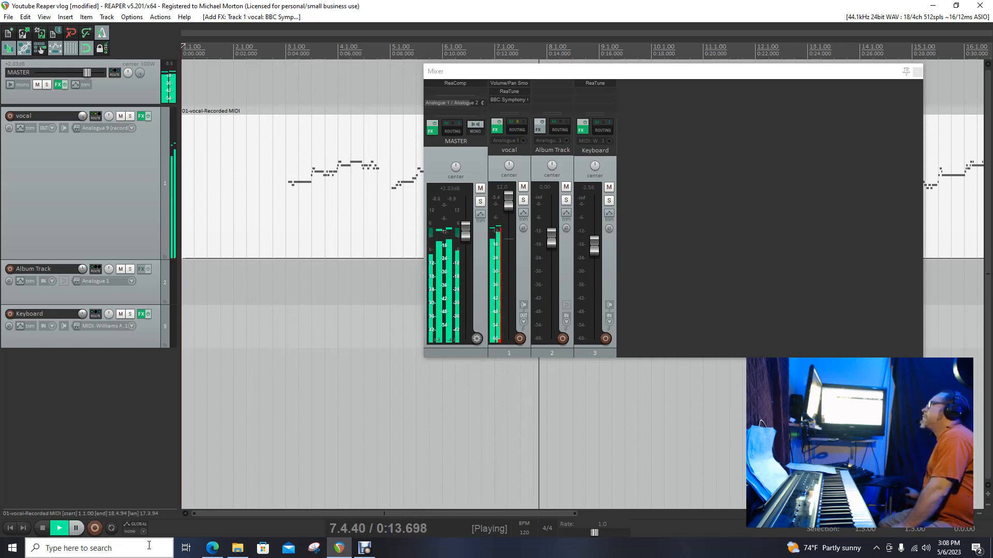
left_click(43, 528)
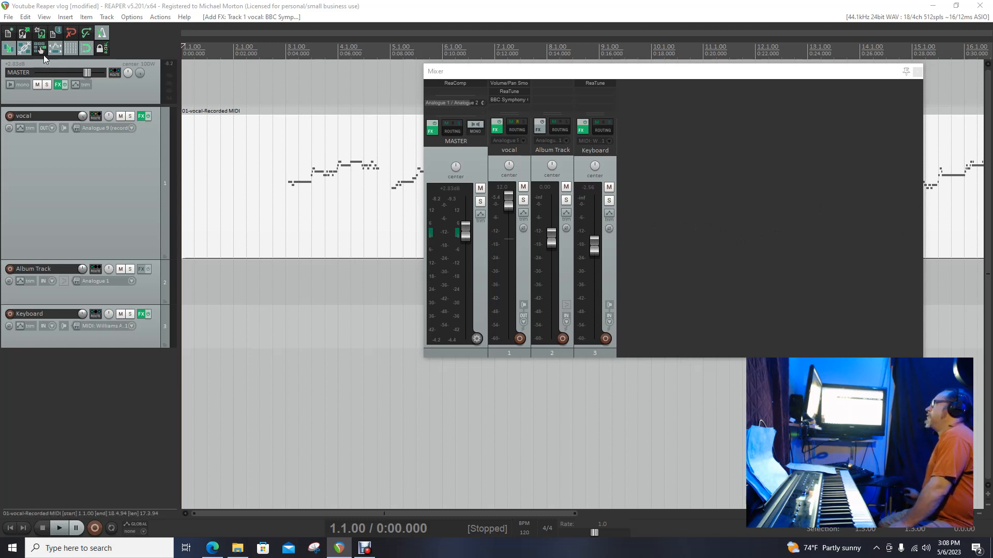
left_click(102, 33)
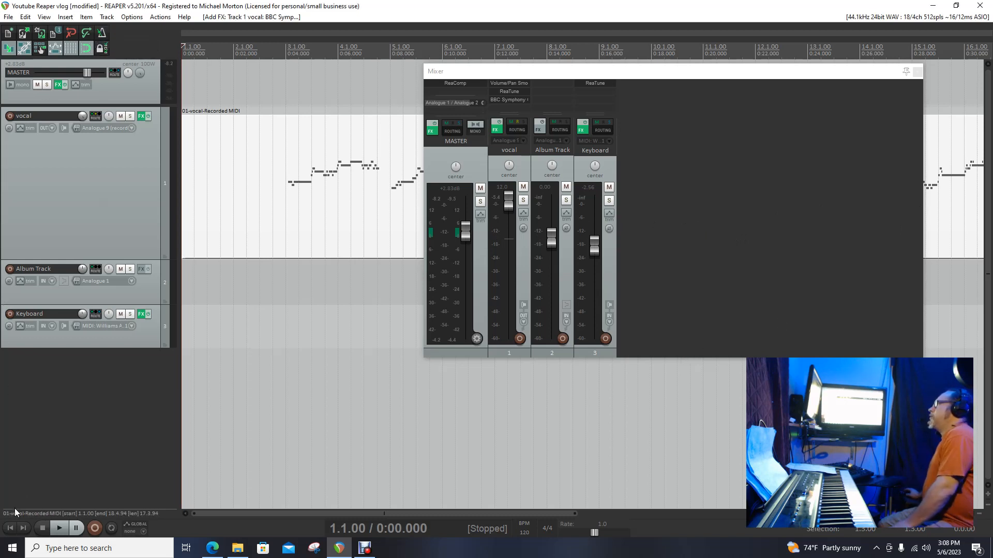
left_click(59, 528)
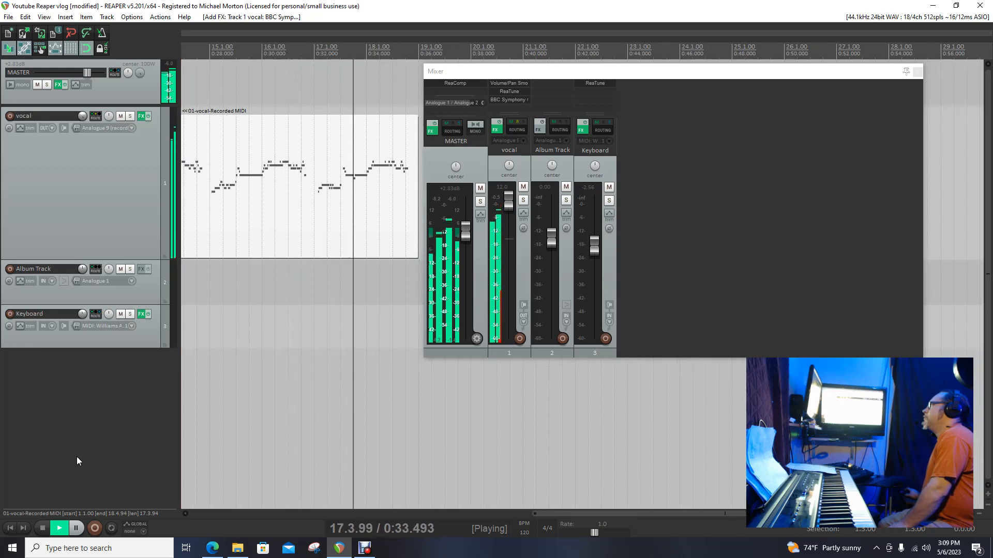
key("space")
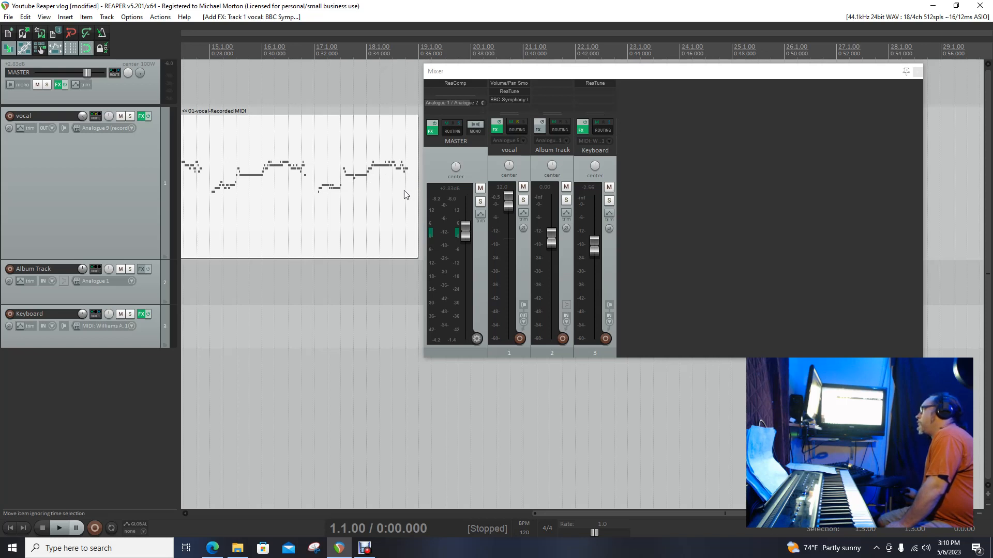
Review the vocal track's record mode options and browse the effects that can be added to its chain.
left_click(54, 129)
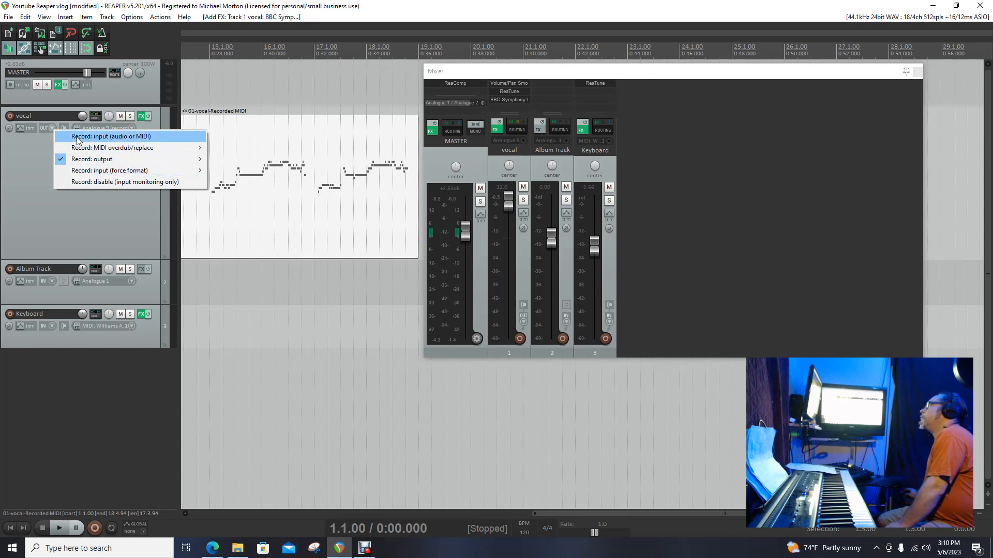
left_click(23, 179)
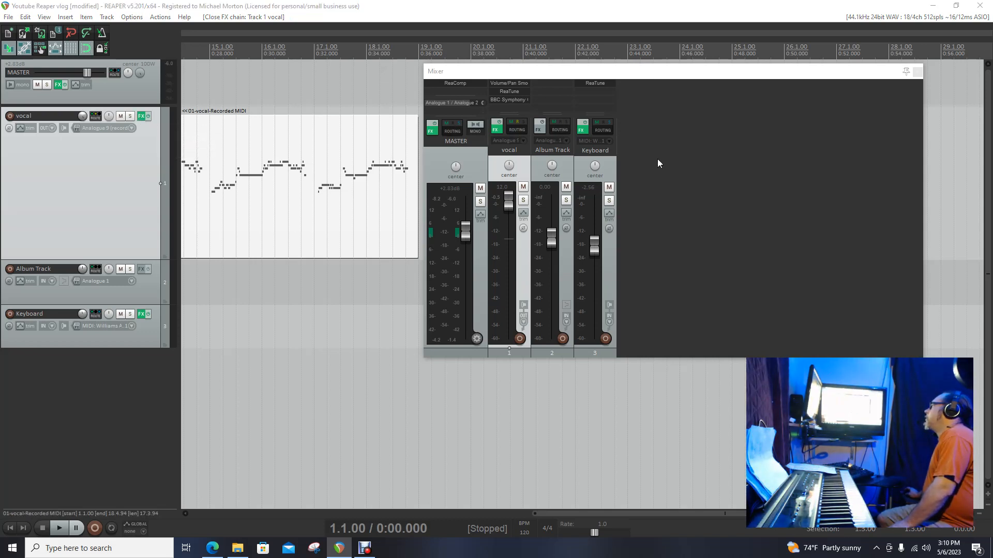
left_click_drag(992, 37, 407, 128)
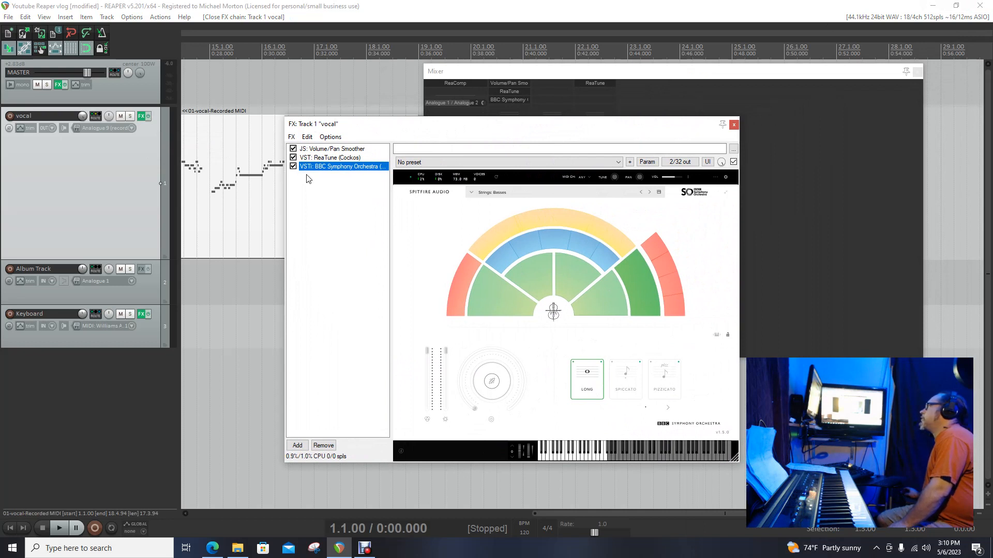
left_click(292, 137)
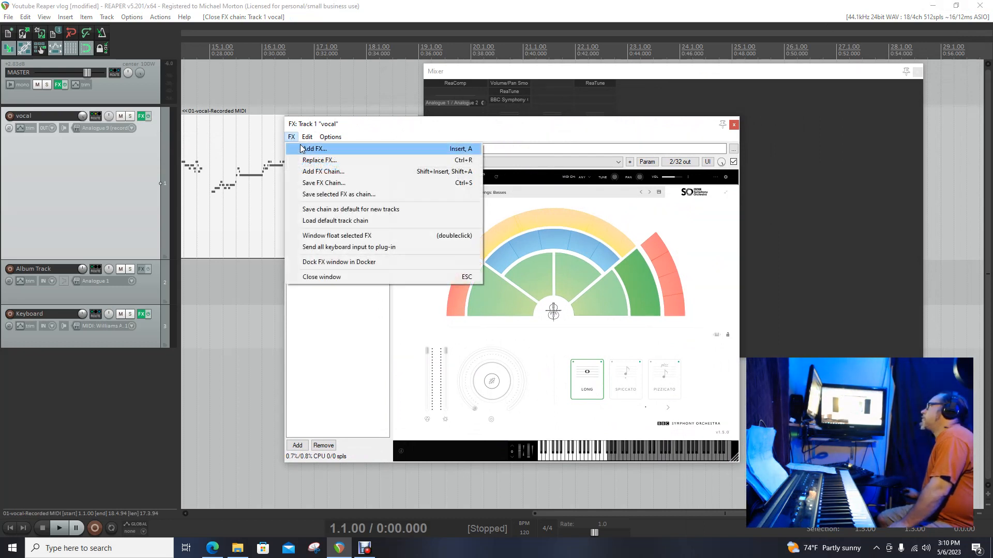
left_click(304, 149)
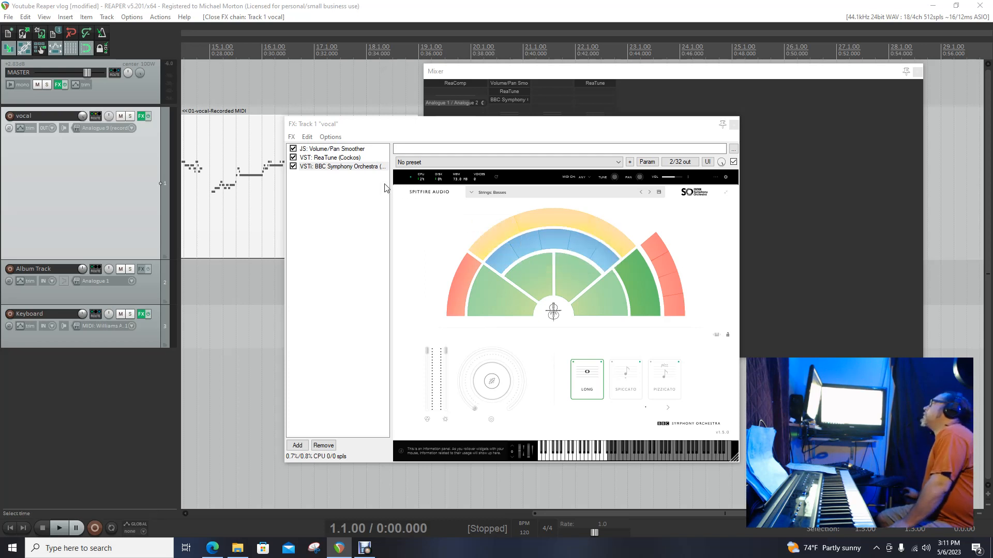
Enable automatic pitch correction in the vocal track's ReaTune and set its attack time to 20 ms.
left_click(336, 159)
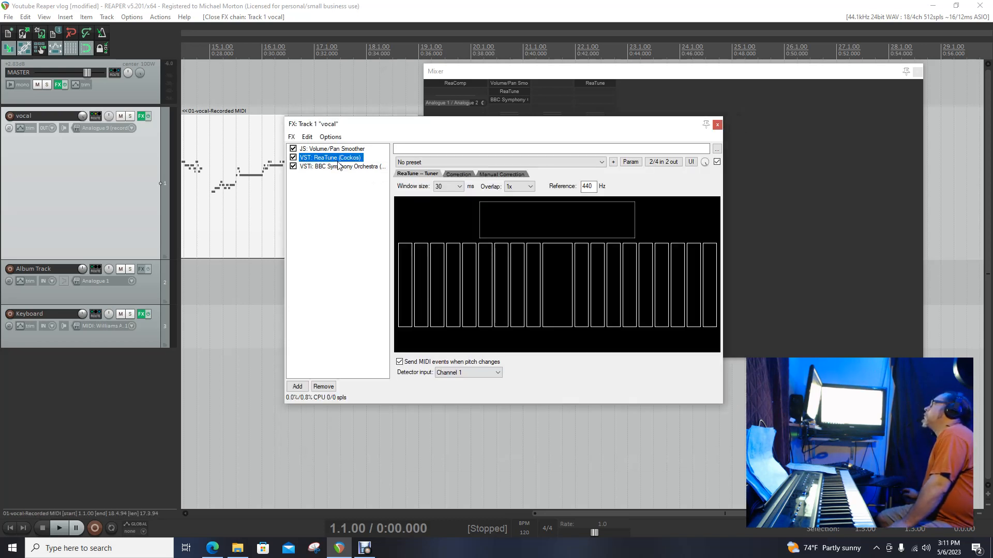
left_click(466, 176)
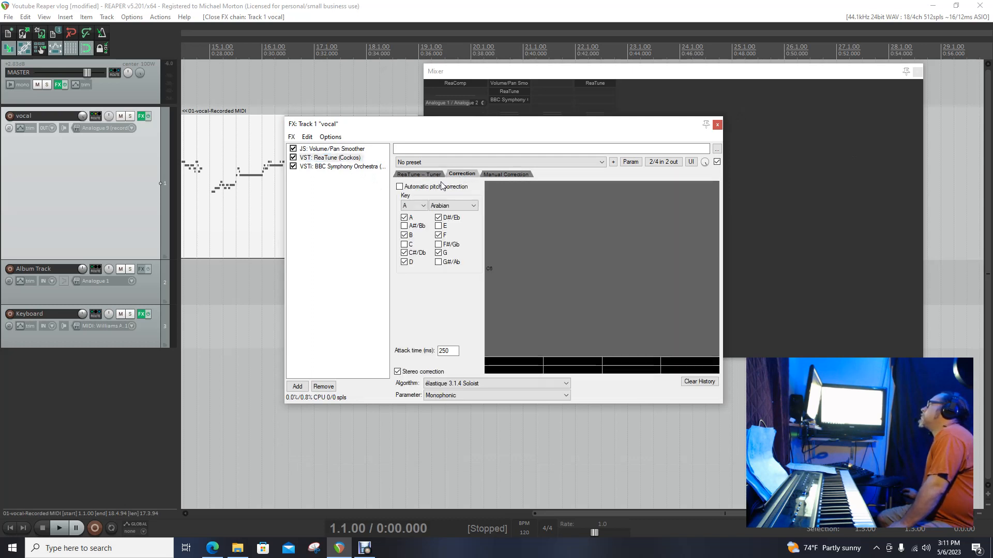
left_click(399, 187)
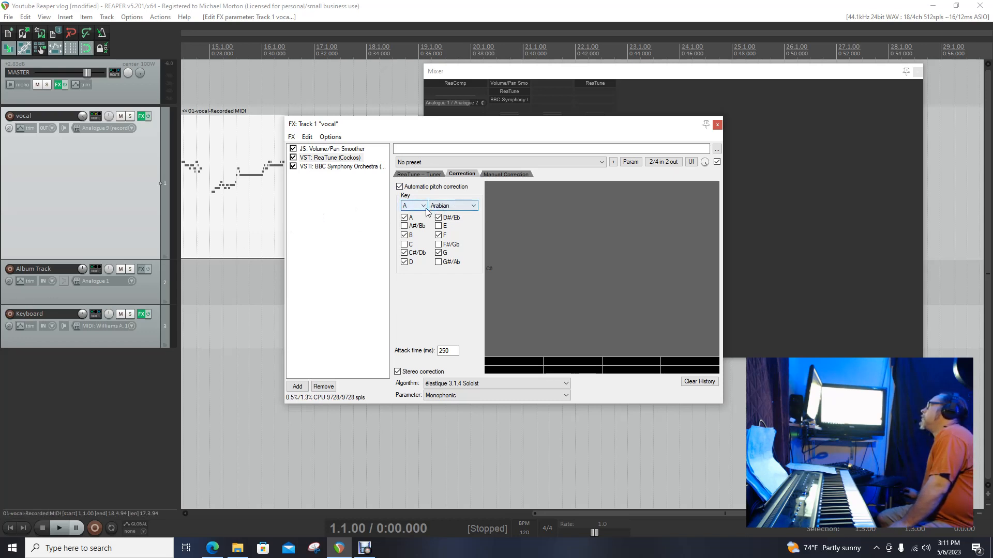
left_click(476, 209)
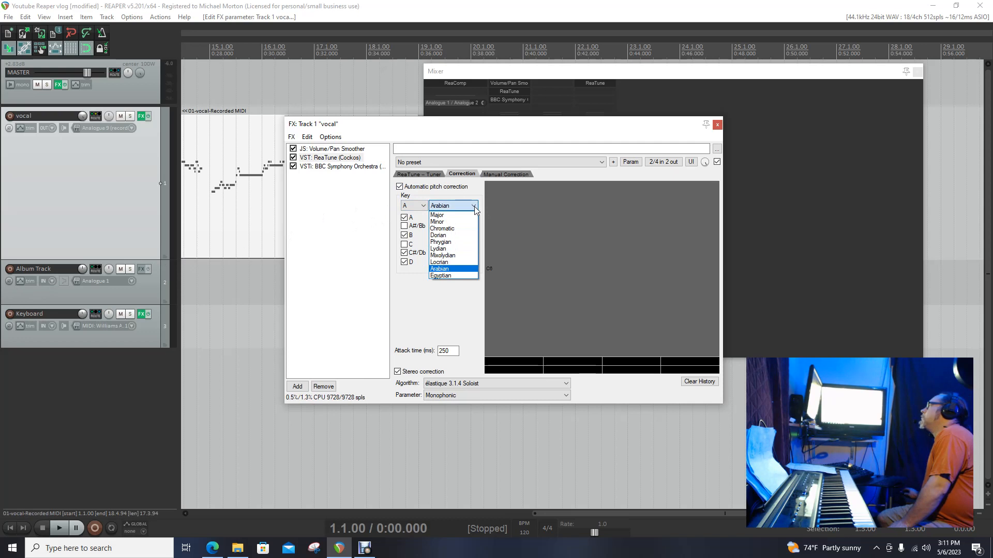
left_click(475, 209)
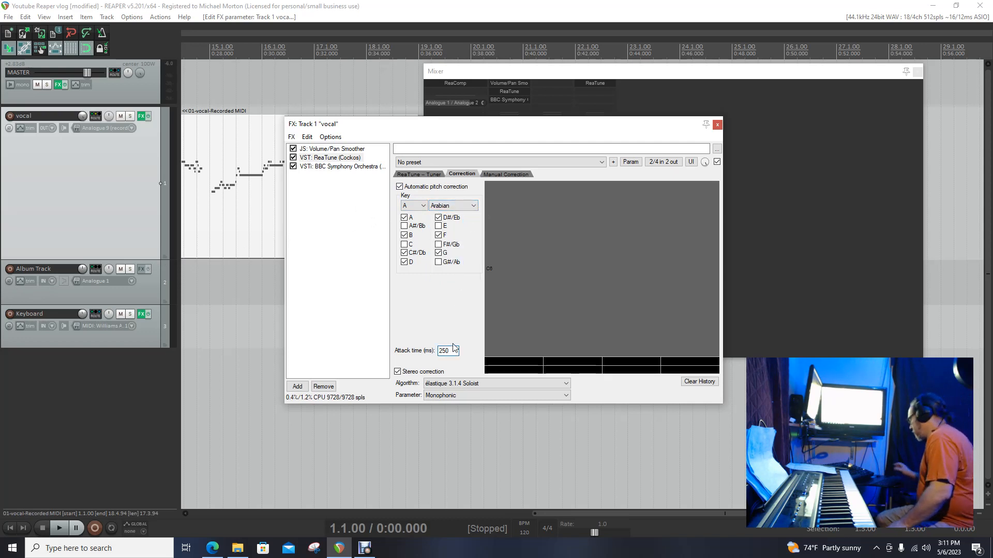
key("BackSpace")
key("BackSpace")
key("BackSpace")
type("20")
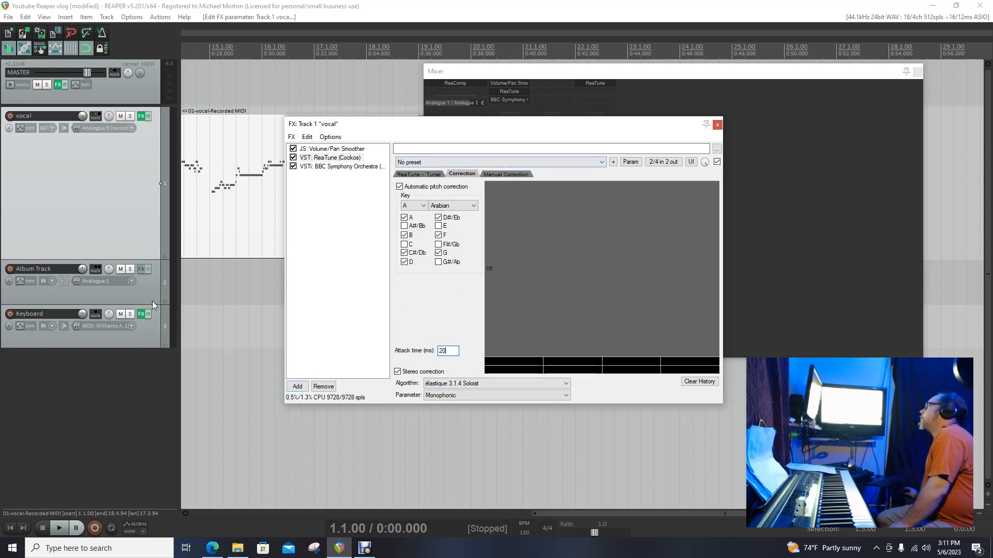
Play the take from the start and toggle ReaTune's automatic pitch correction off and on to compare the sound.
left_click(10, 528)
left_click(59, 528)
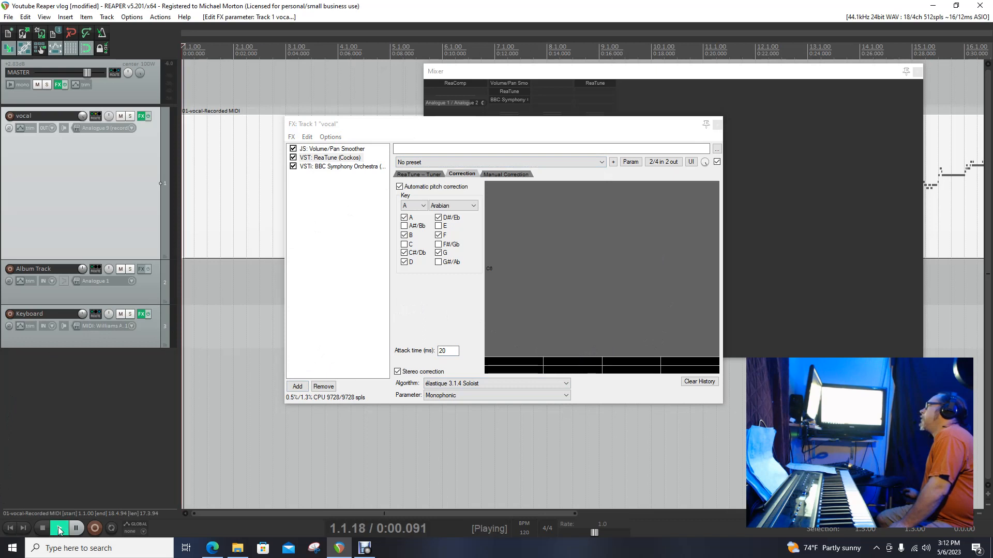
left_click_drag(389, 125, 571, 126)
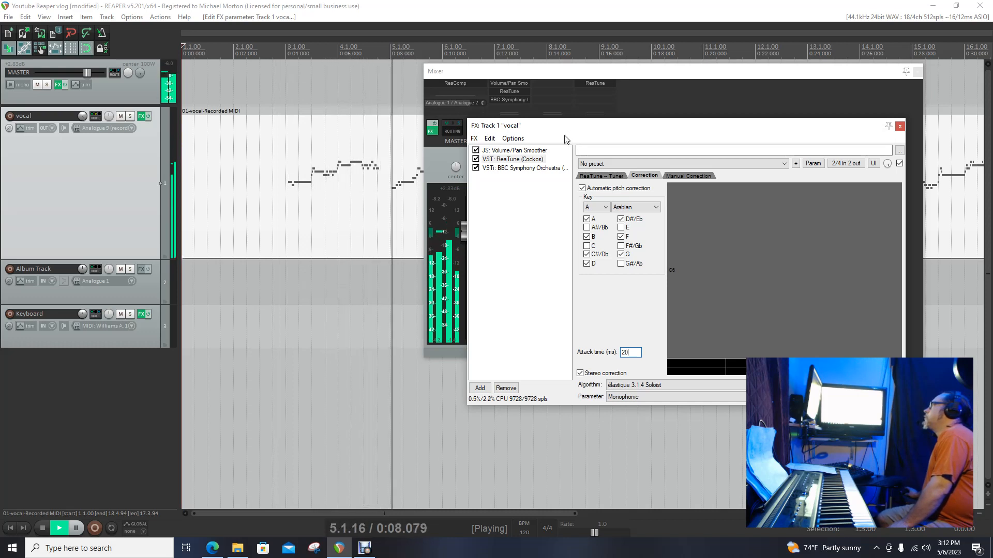
left_click(582, 188)
left_click(582, 189)
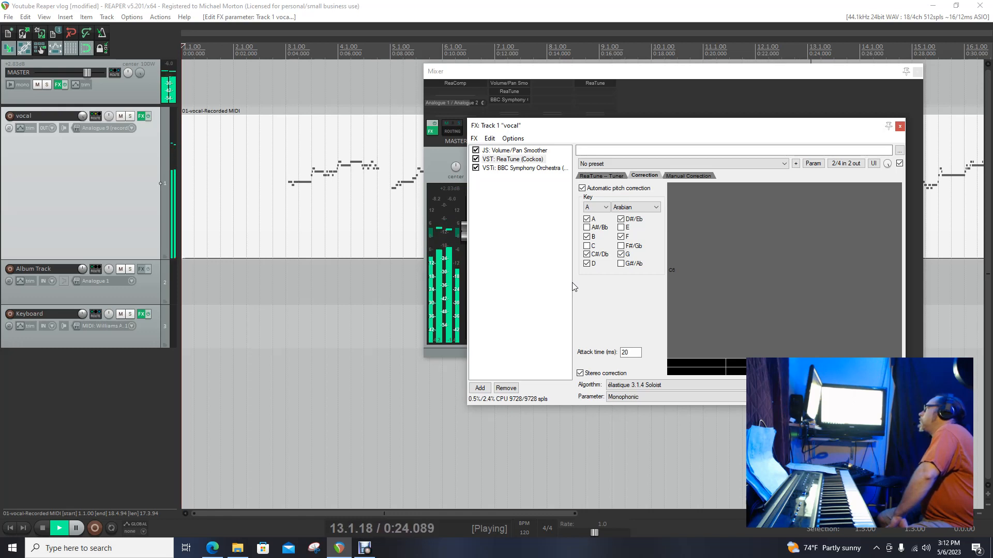
Remove ReaTune from the vocal track's effects chain and return the stopped project to its start.
left_click(526, 161)
left_click(505, 387)
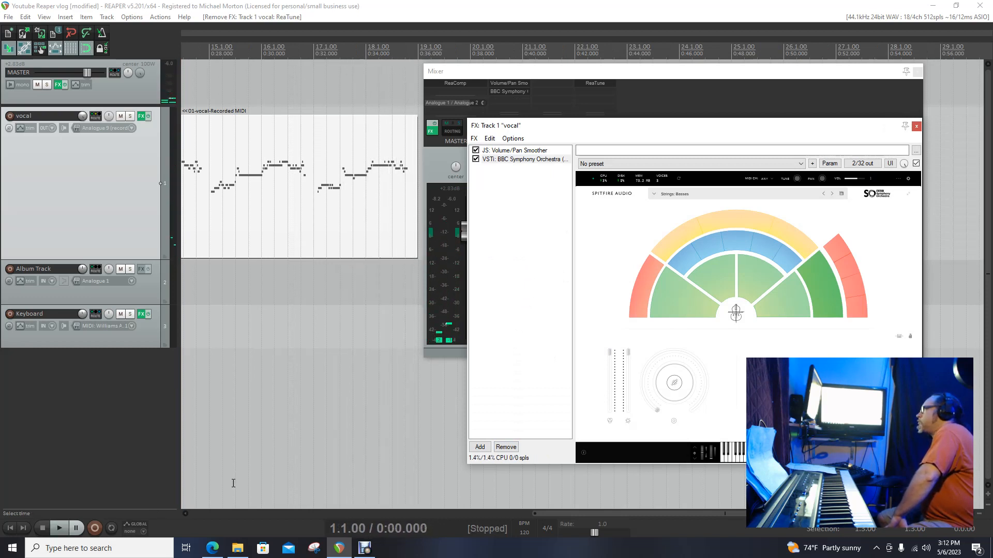
left_click(45, 530)
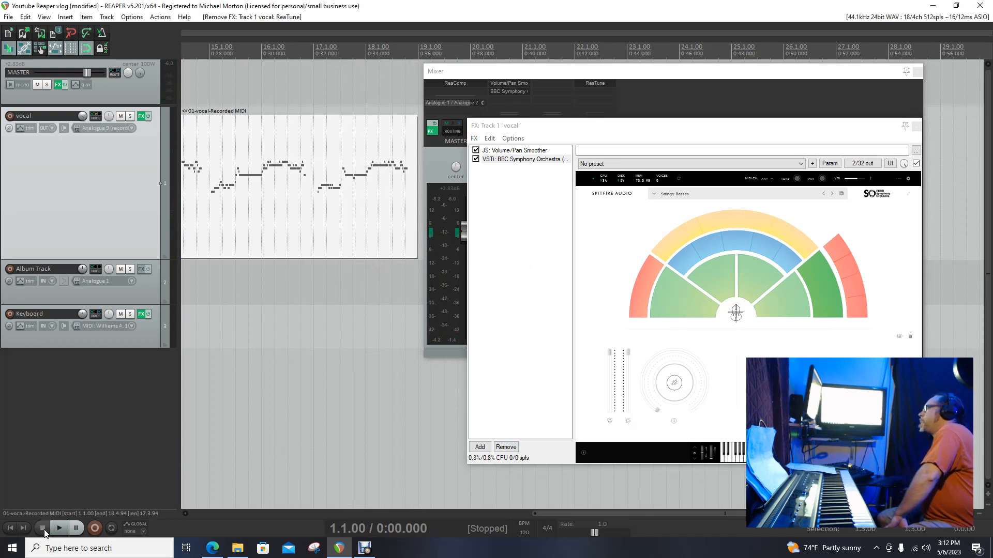
left_click(12, 532)
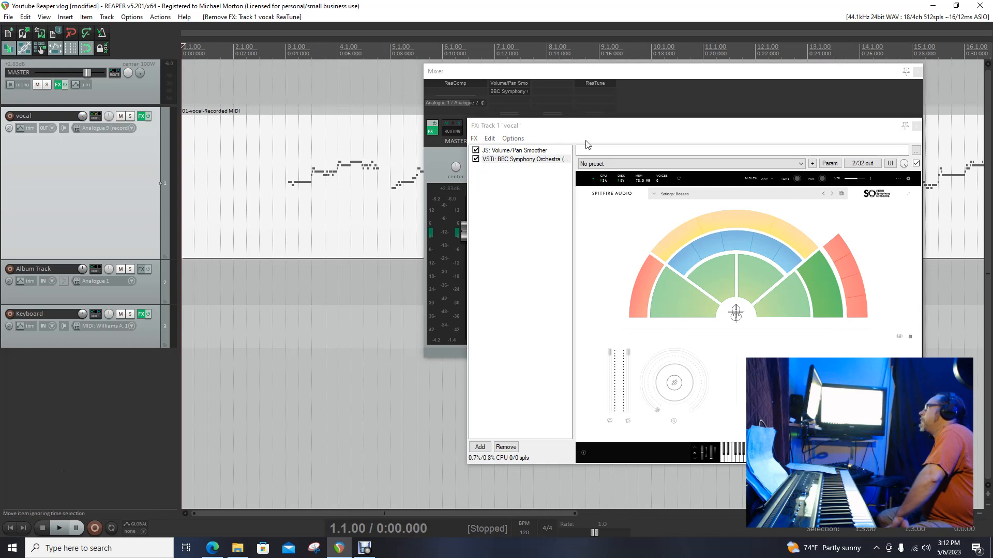
left_click_drag(548, 125, 992, 155)
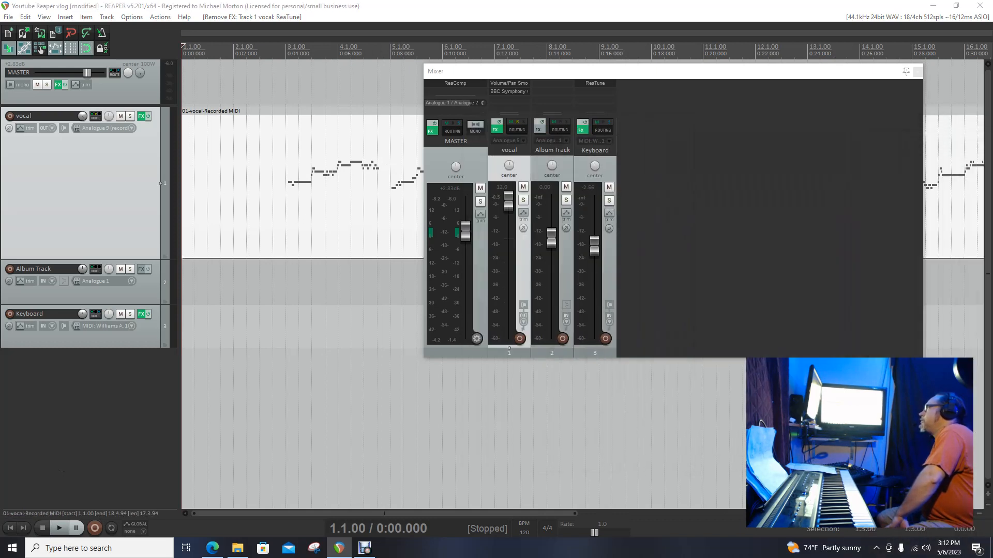
Check which record mode is active on the vocal track.
left_click(52, 129)
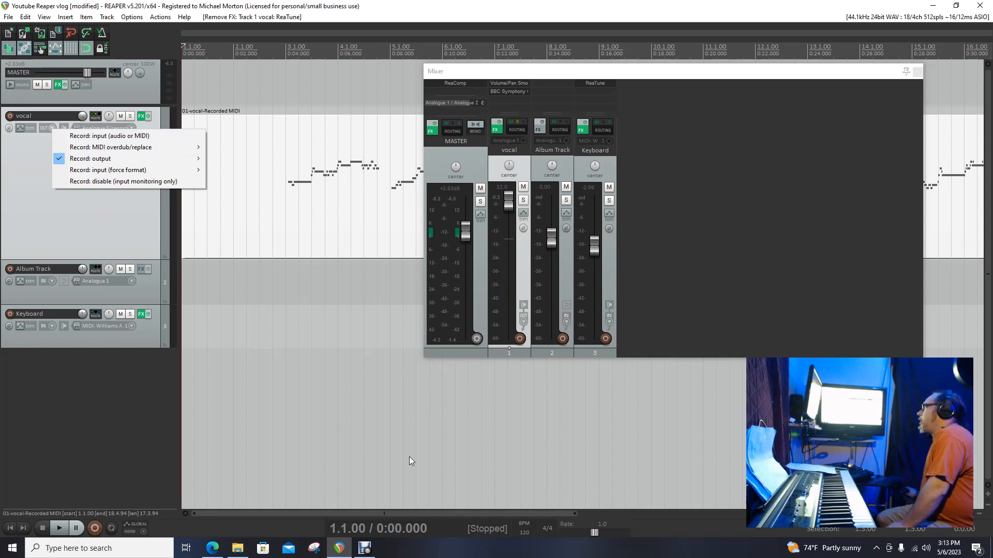
left_click(364, 548)
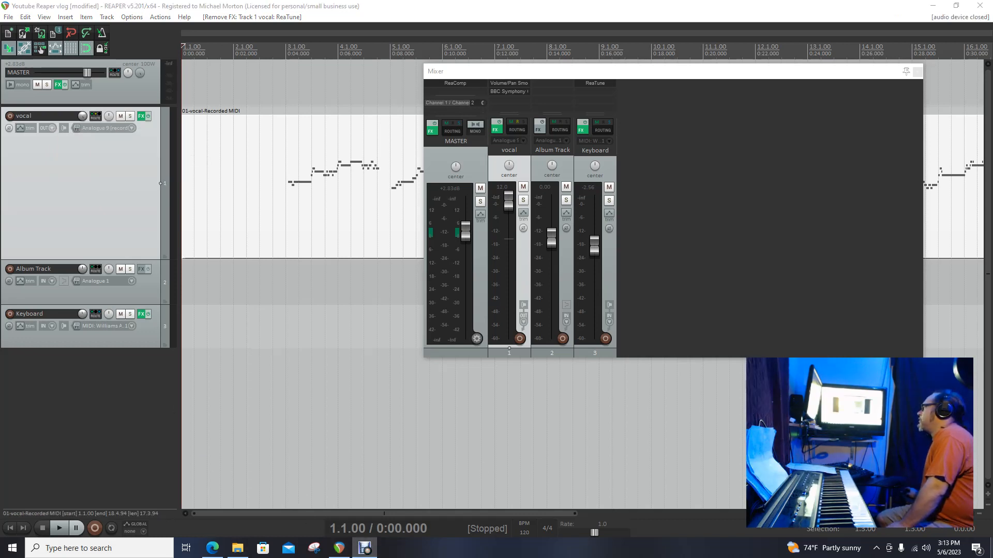